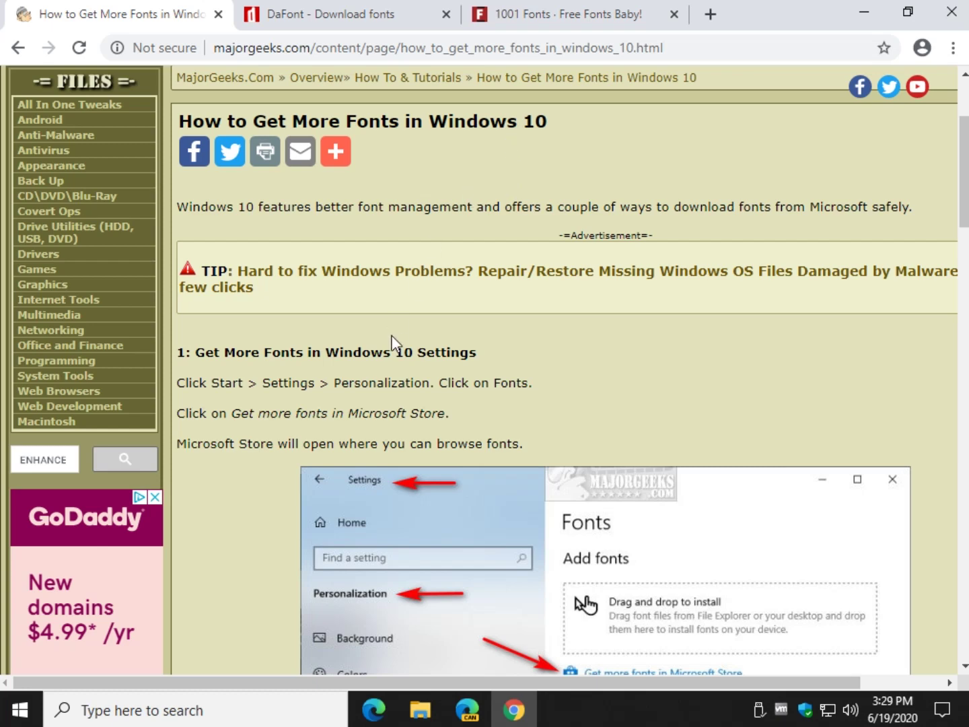
Step: Open Windows Settings > Personalization > Fonts from the Start menu, following the article
scroll(385, 374, down, 3)
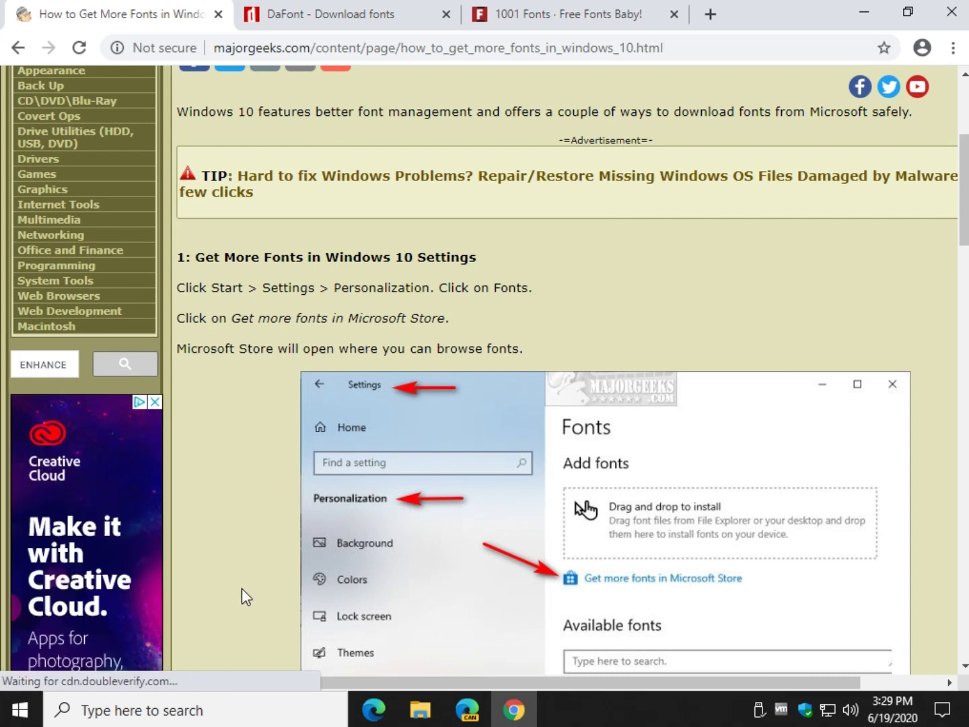
scroll(243, 592, down, 3)
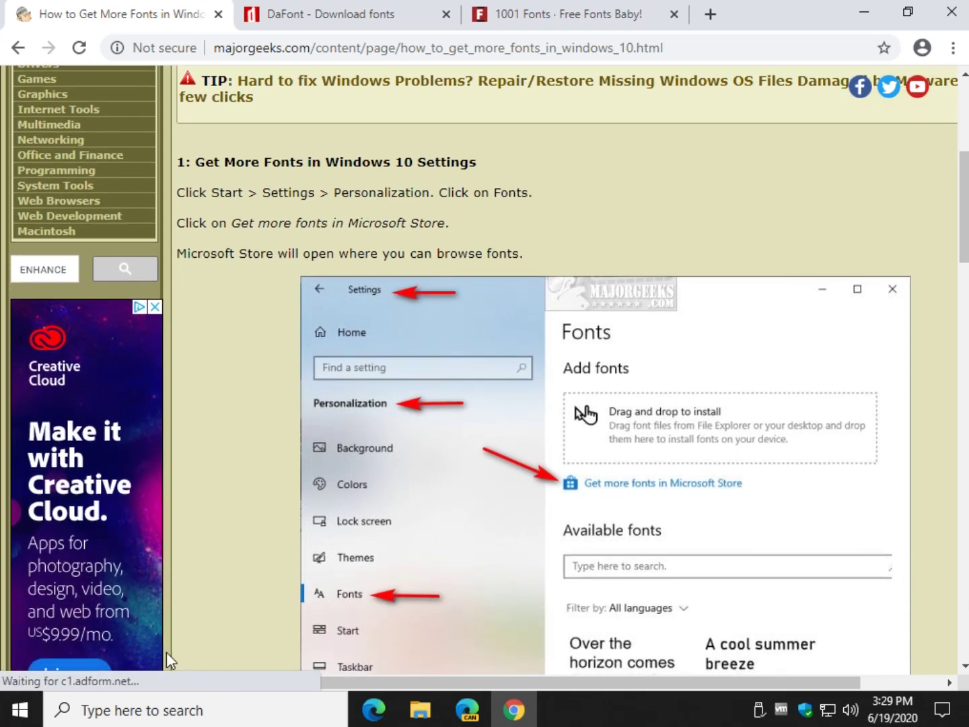
click(22, 714)
click(22, 629)
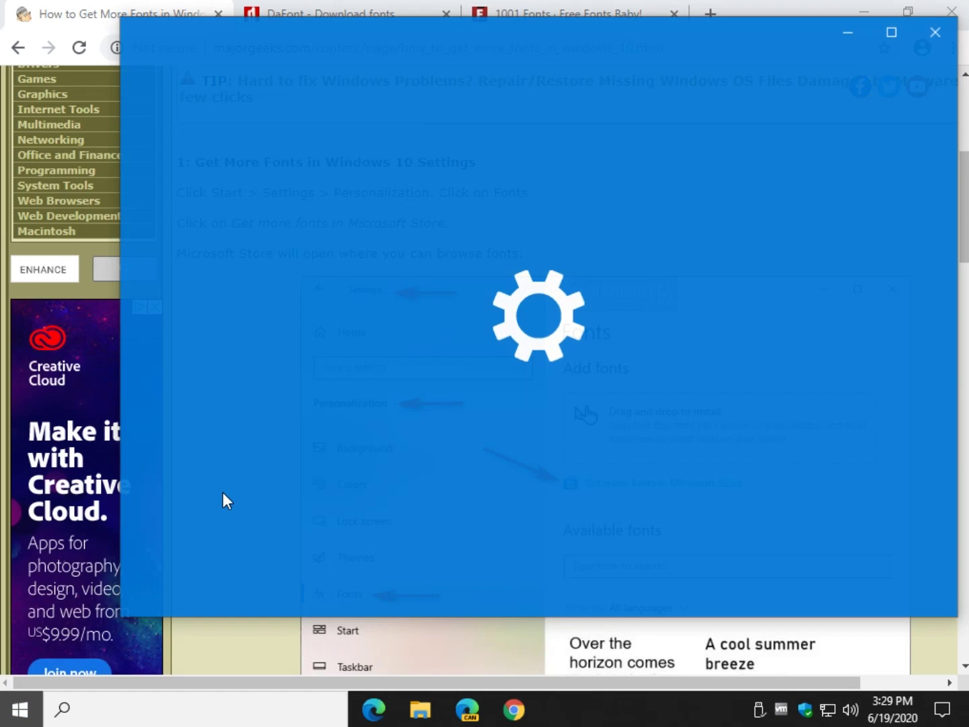
click(486, 355)
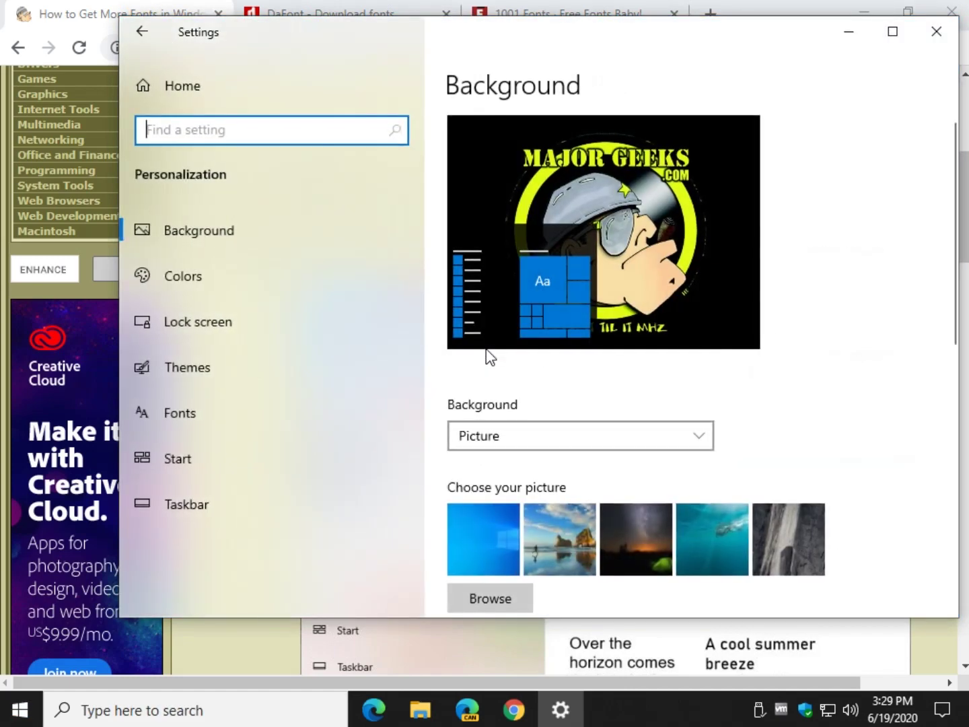
click(186, 424)
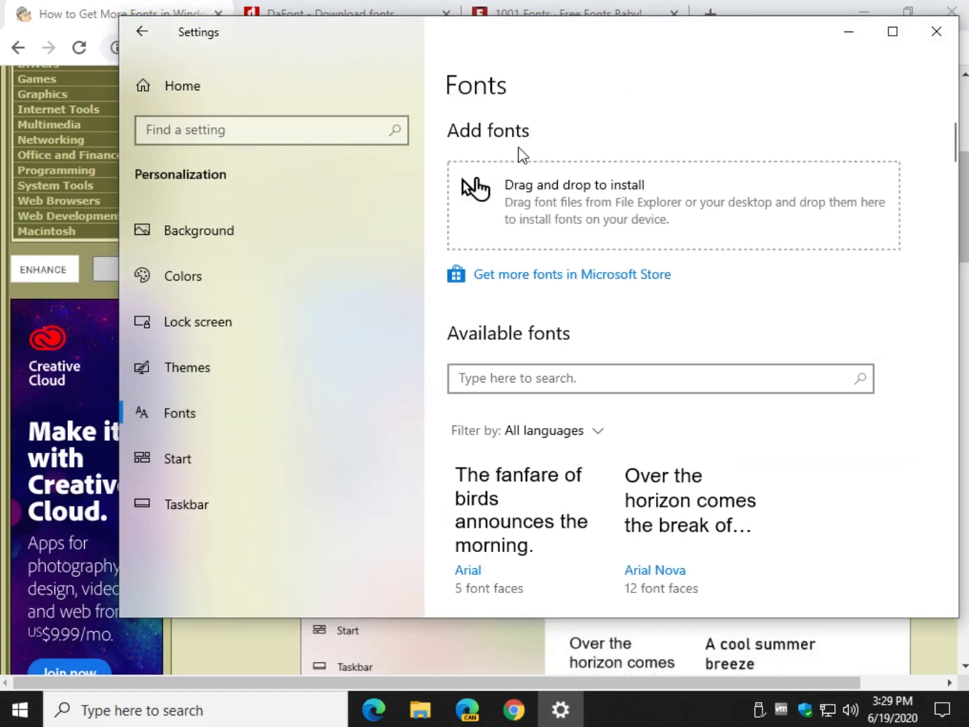
Step: Open the free Ink Draft font in Microsoft Store, then get and install it
click(561, 275)
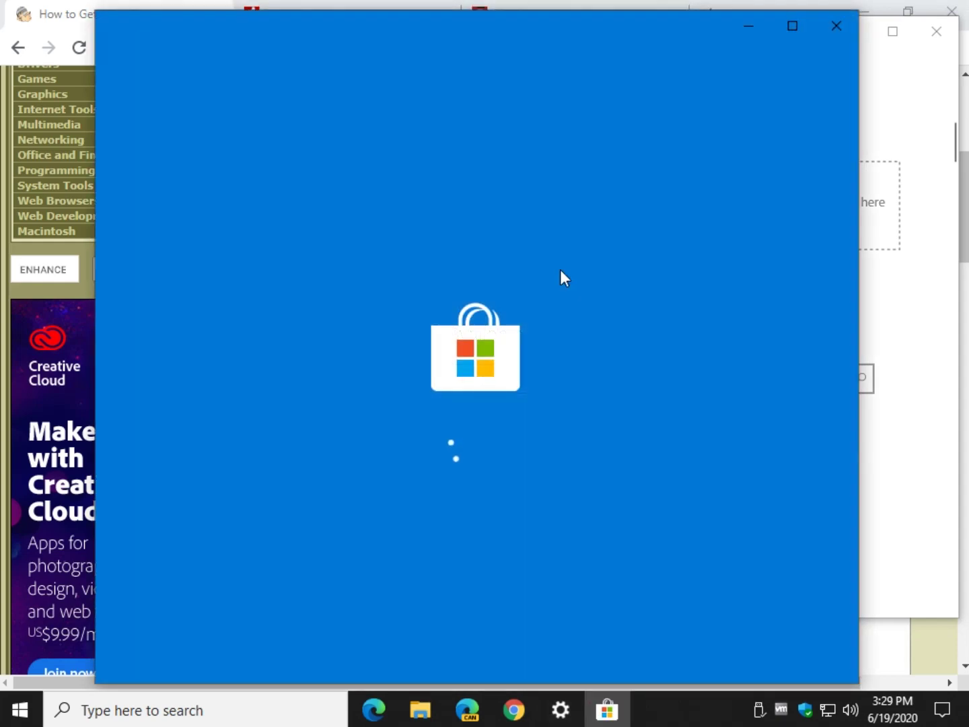
scroll(421, 393, down, 5)
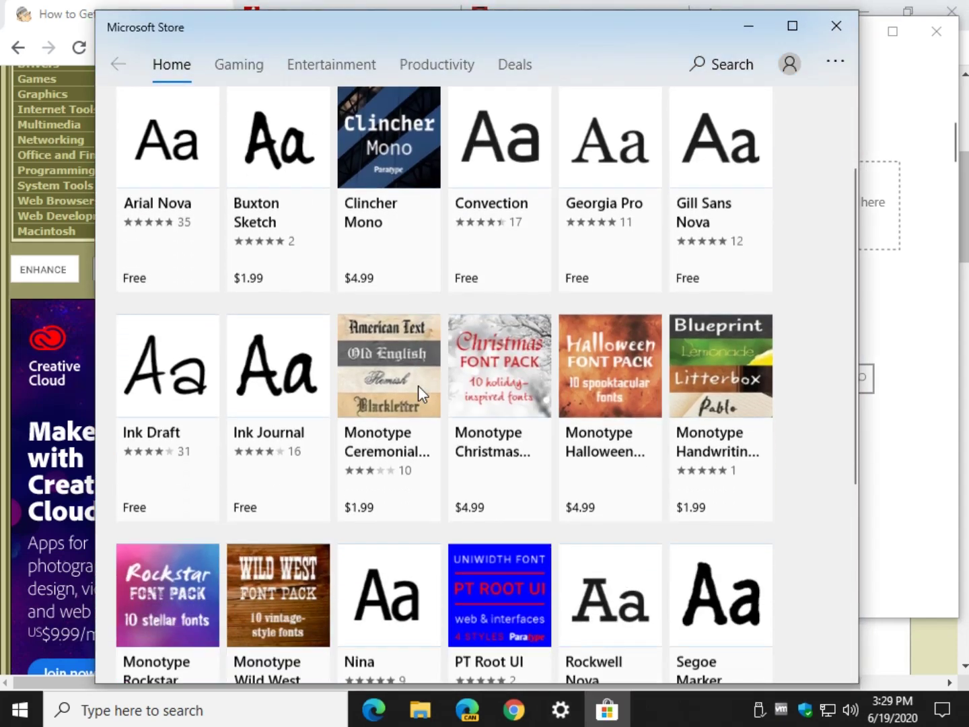
click(162, 319)
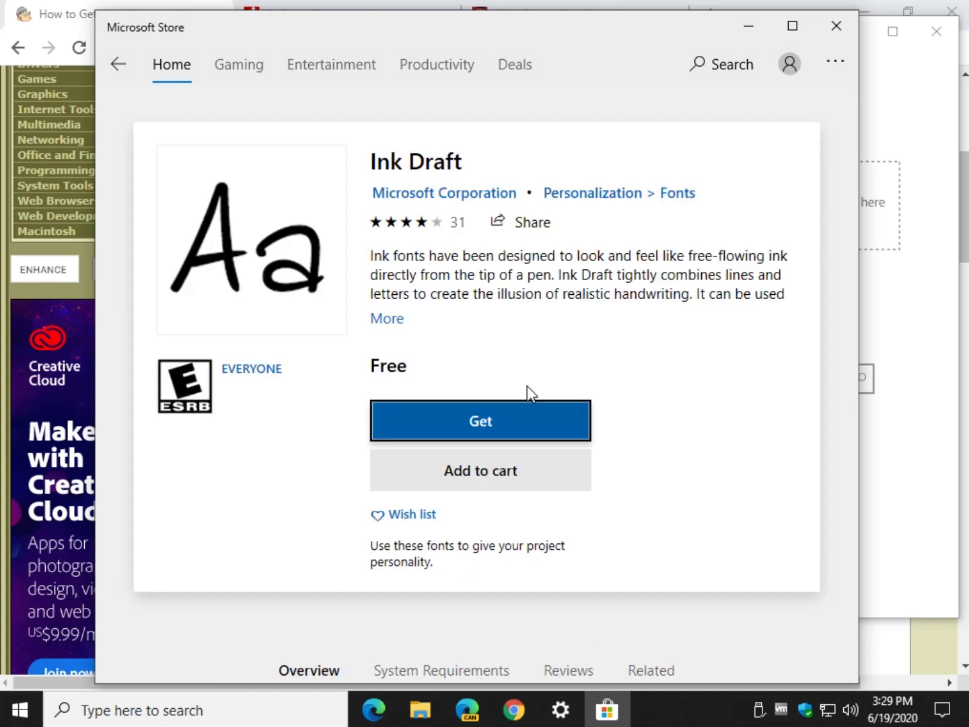
click(495, 422)
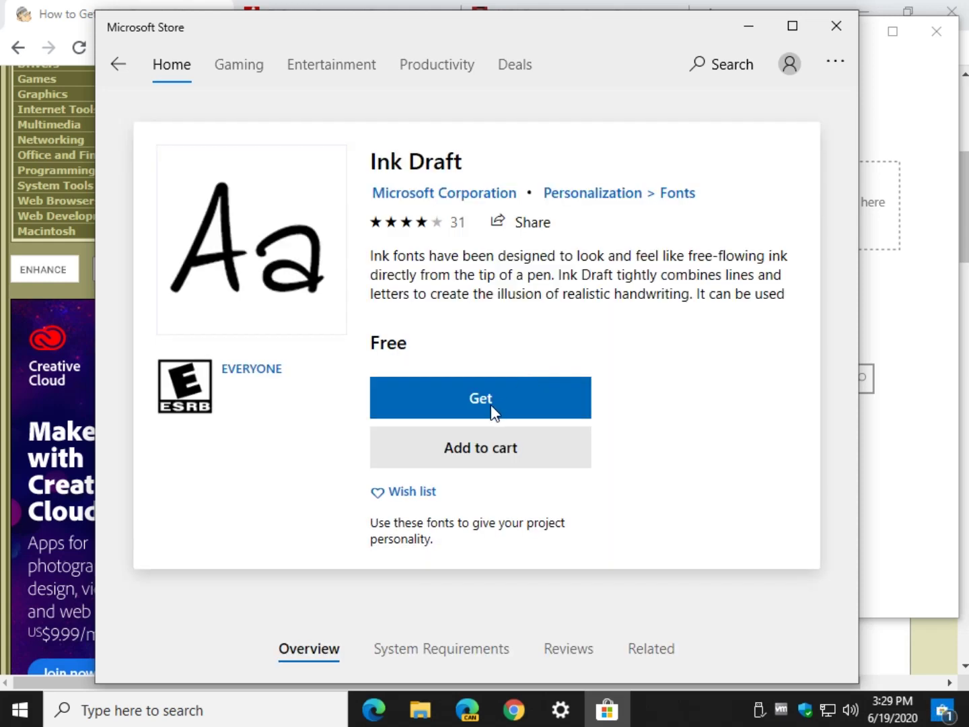
click(493, 411)
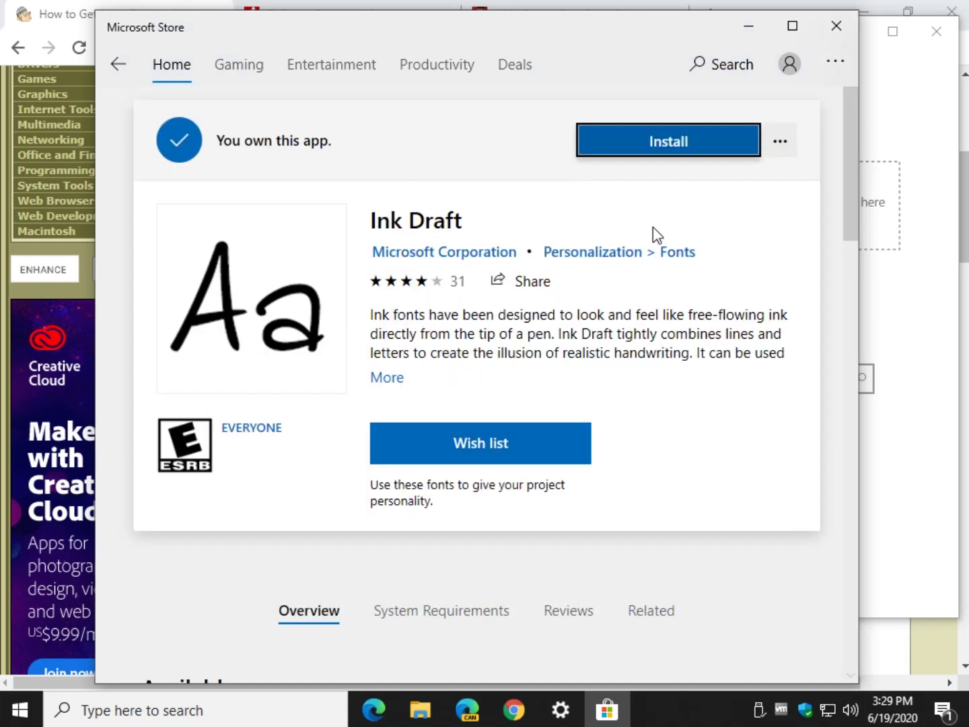
click(673, 161)
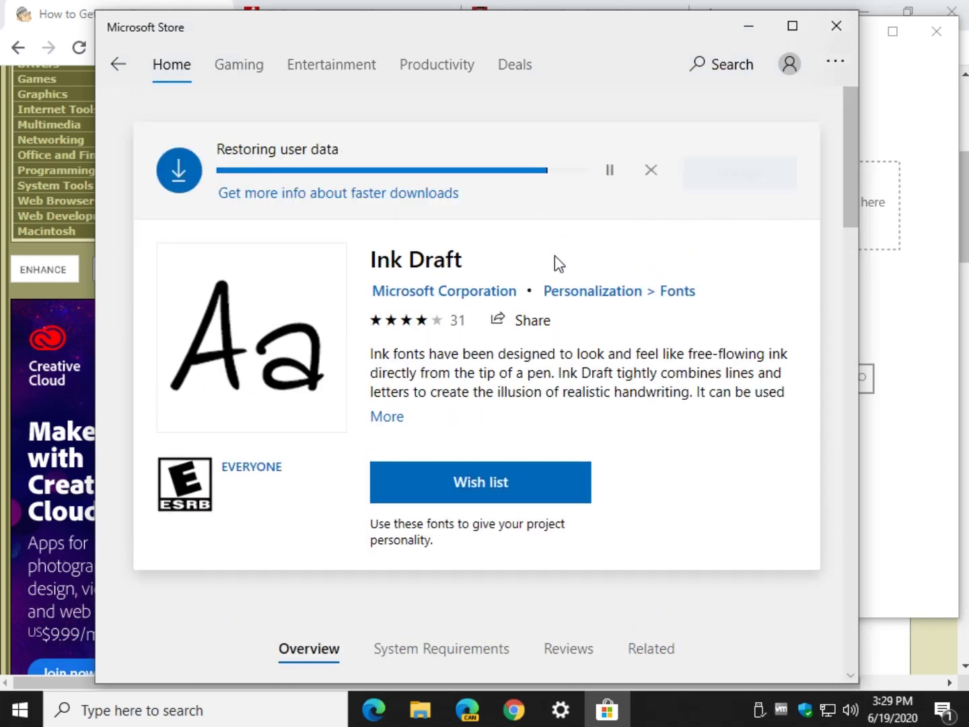
Step: Dismiss the Ink Draft installed notification and go back to the fonts collection
click(942, 715)
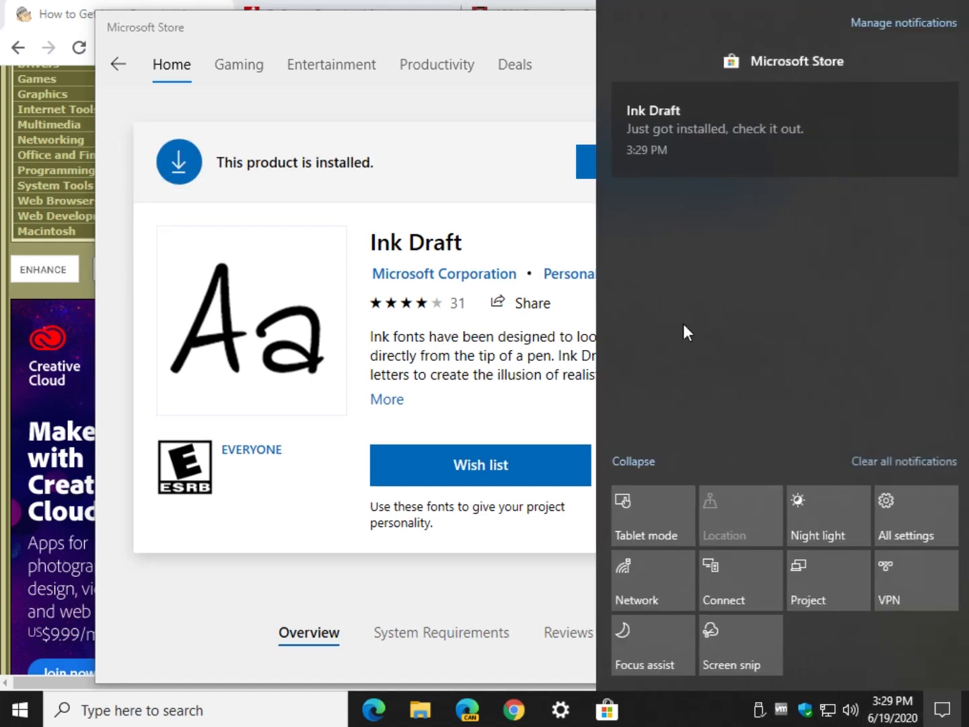
click(939, 101)
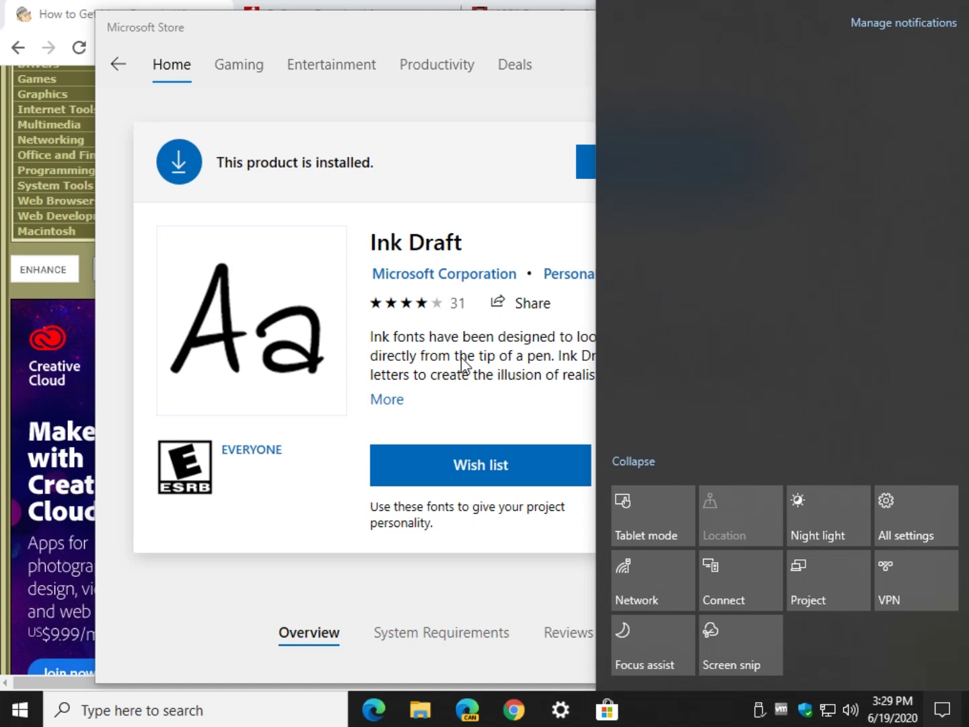
click(431, 155)
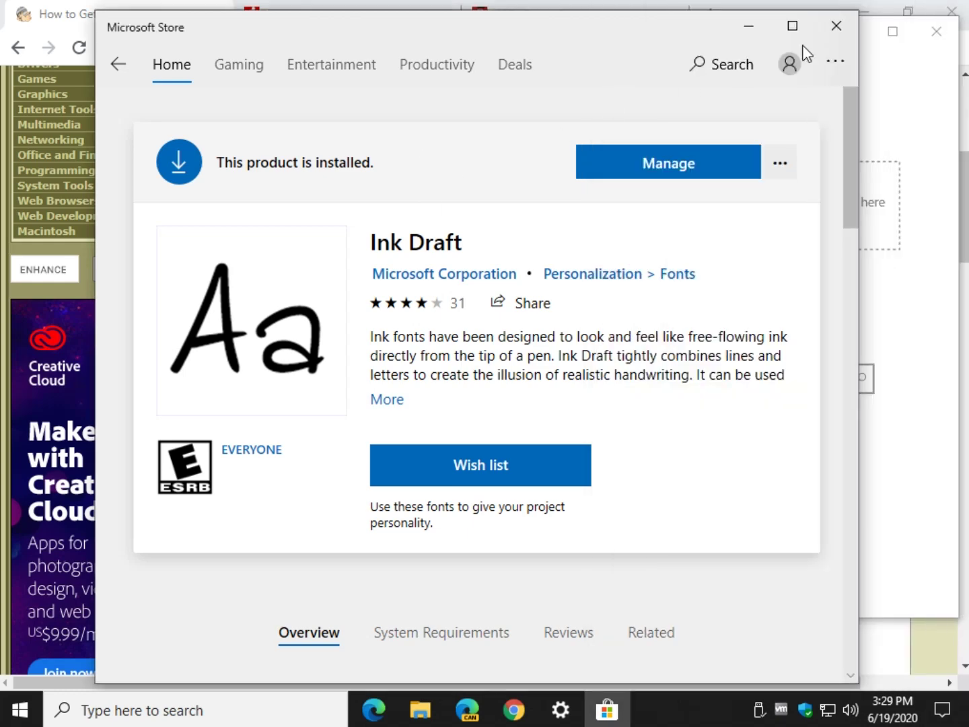
click(119, 64)
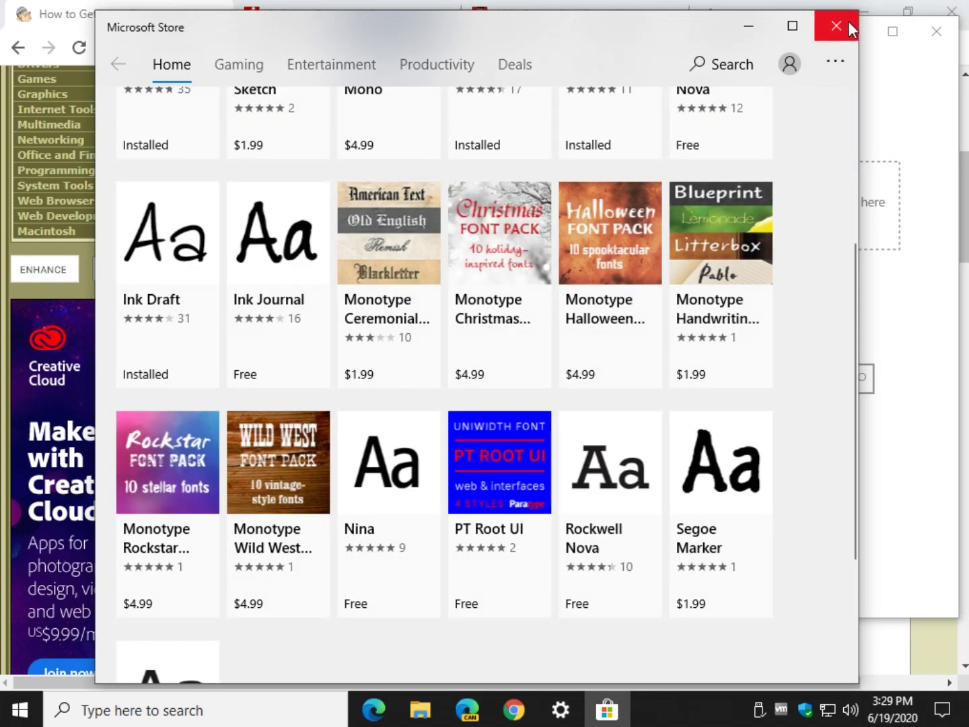
Step: Close Microsoft Store and find Ink Draft among the available fonts
click(836, 25)
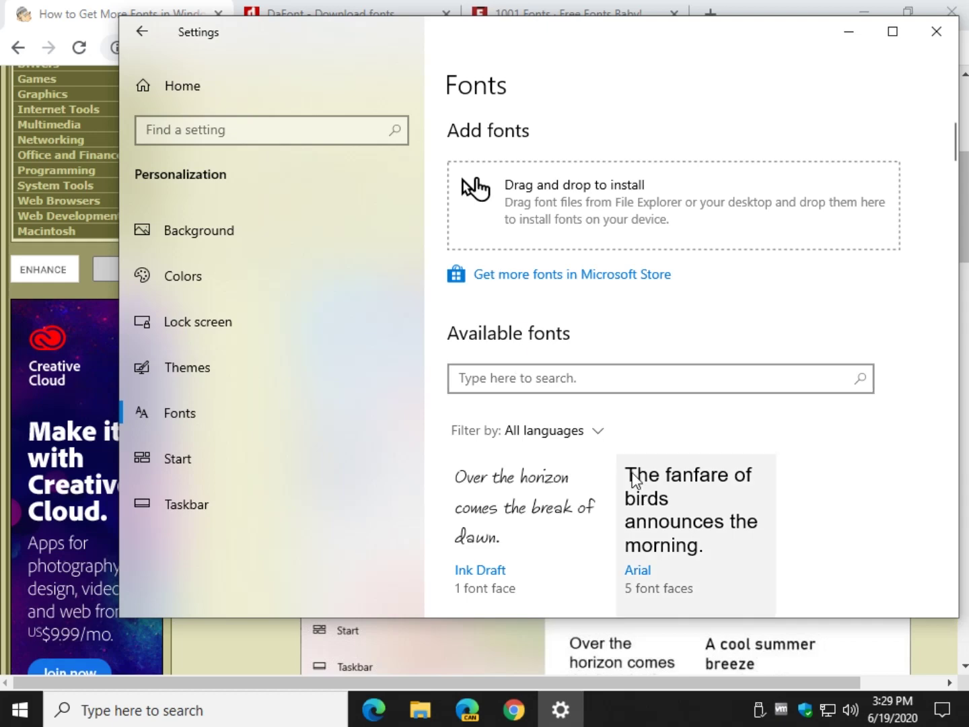
scroll(505, 472, down, 3)
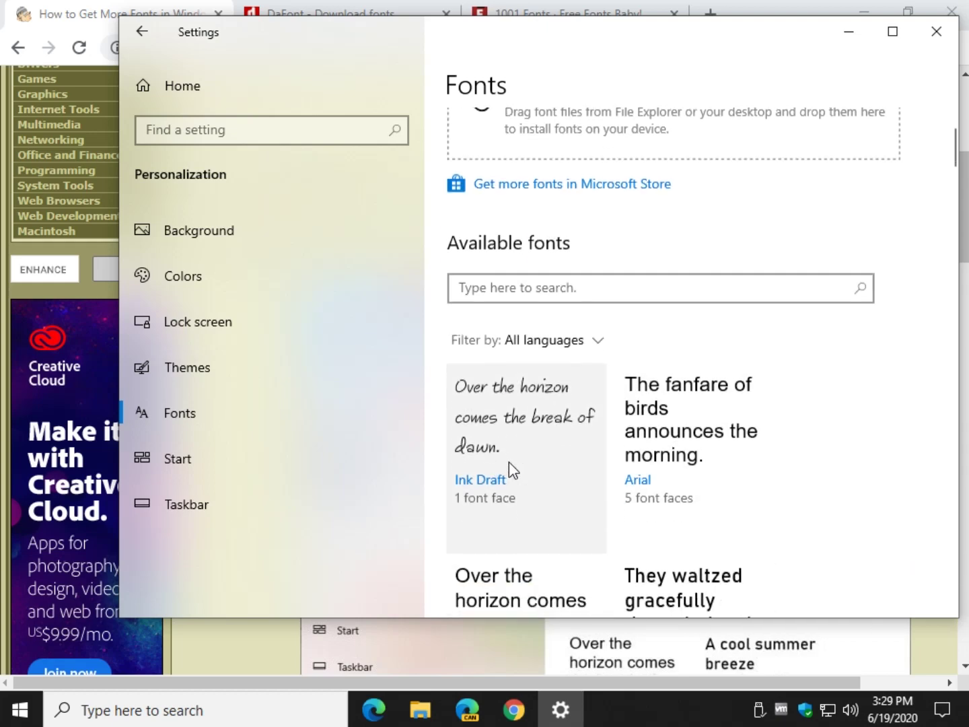
scroll(509, 462, up, 3)
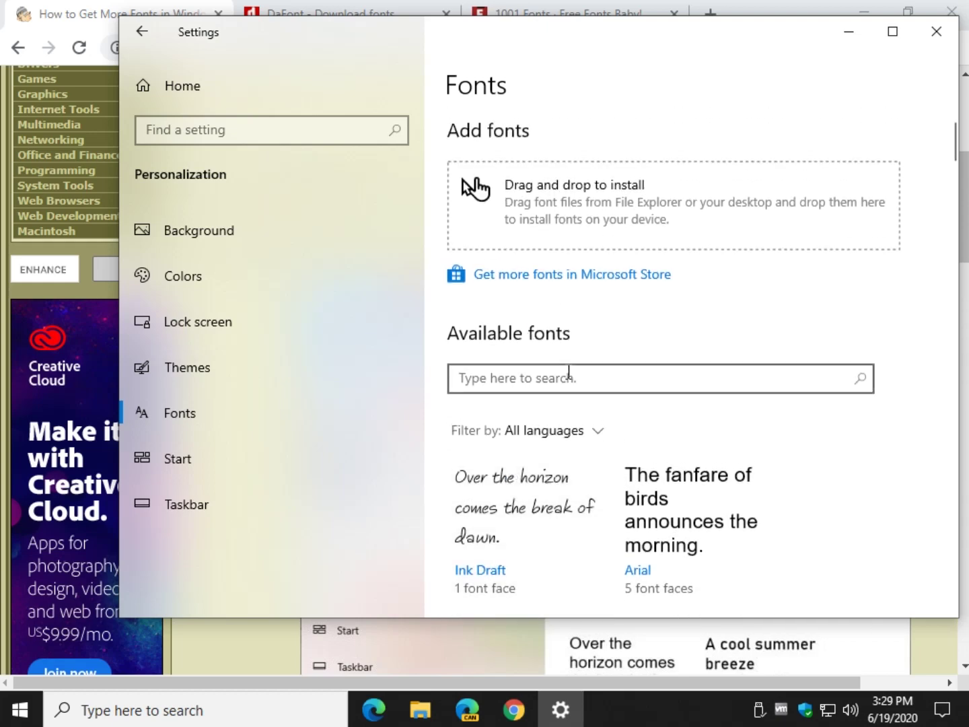
scroll(648, 328, down, 9)
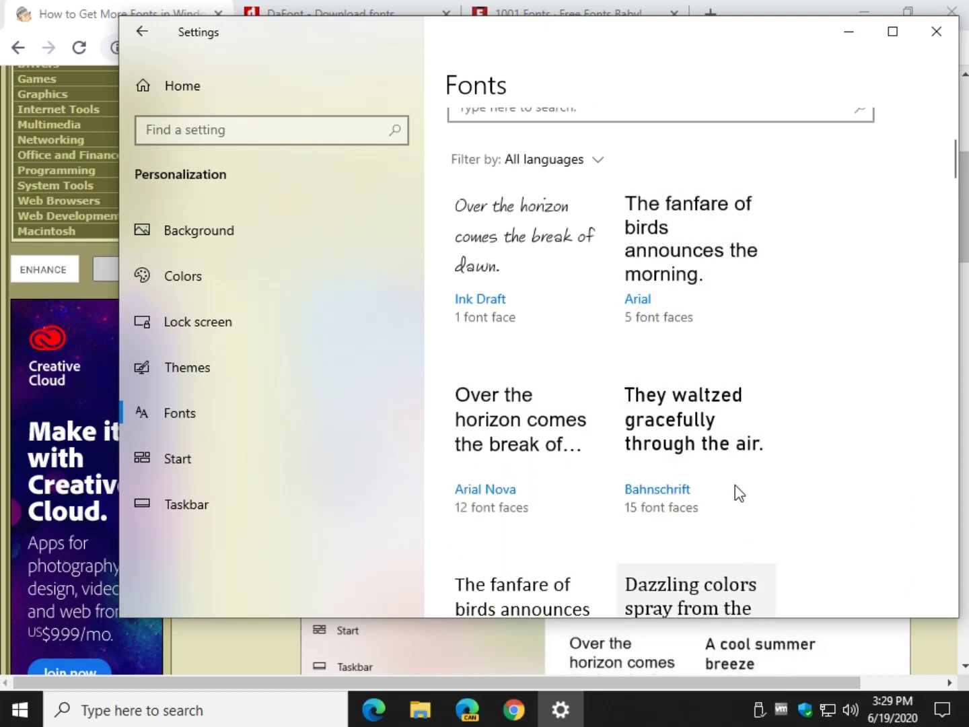
scroll(735, 493, down, 10)
scroll(515, 385, up, 5)
Step: Preview Ink Draft at 16 points, then permanently uninstall it and return to the fonts list
click(500, 397)
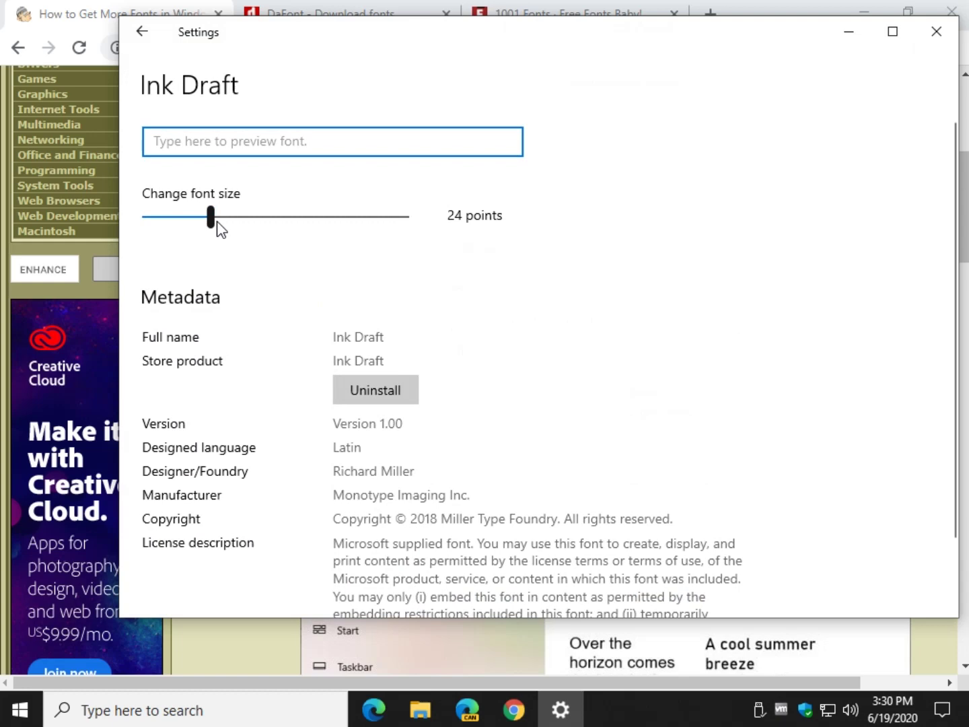
drag(212, 221, 178, 228)
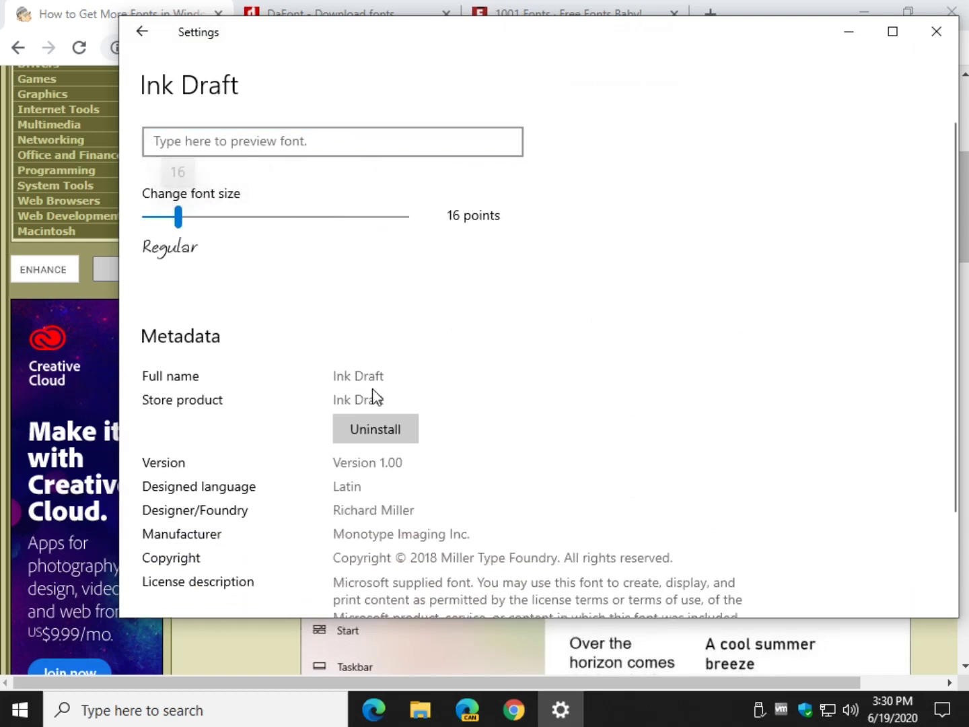
click(374, 442)
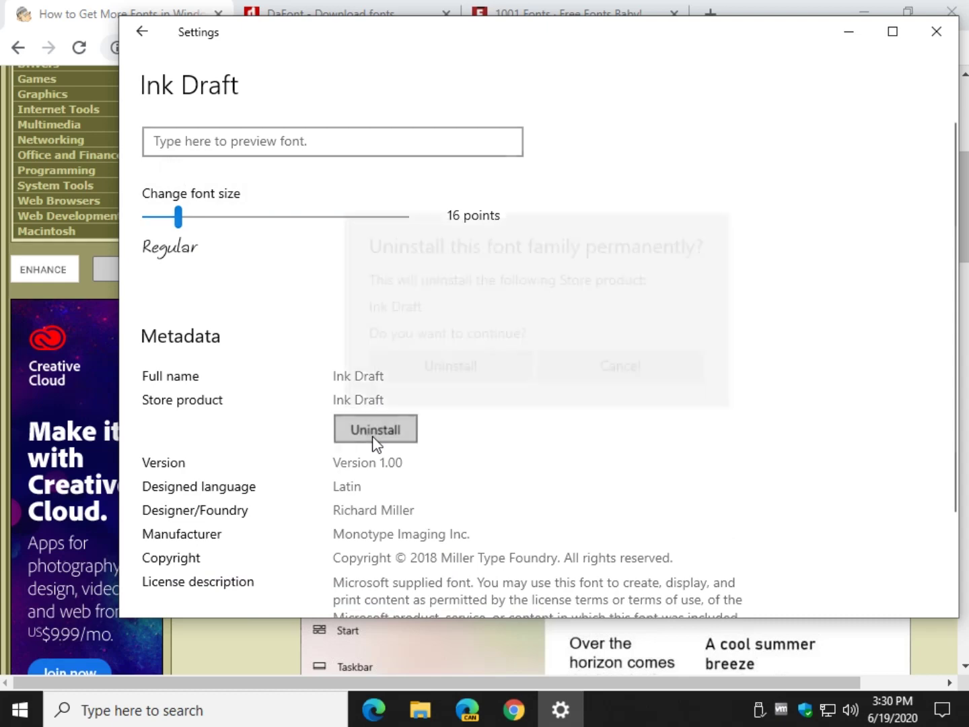
click(470, 373)
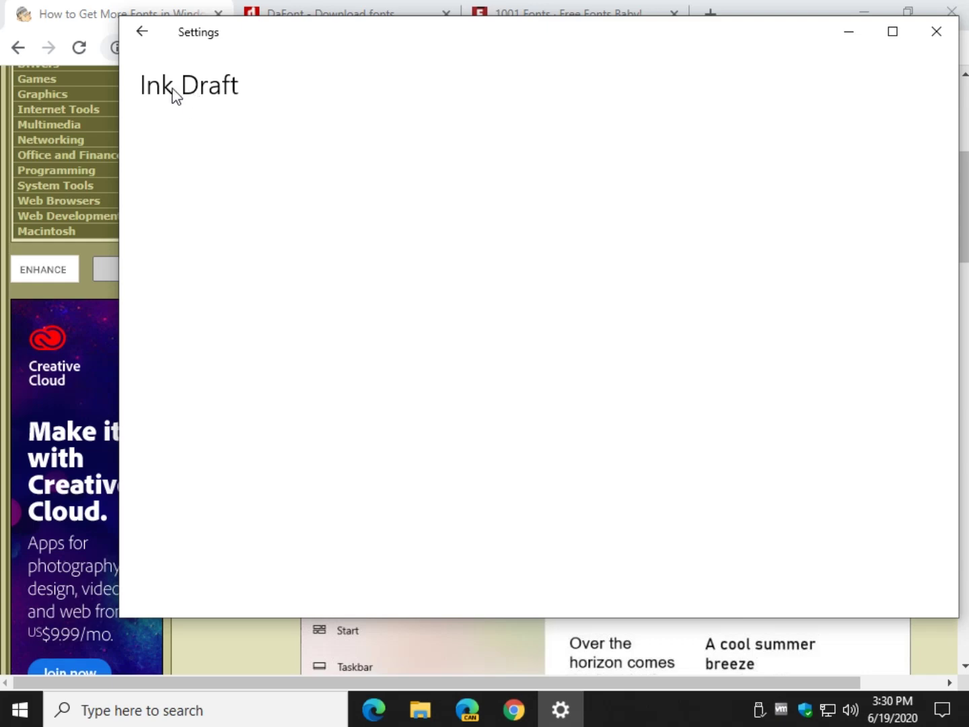
click(137, 32)
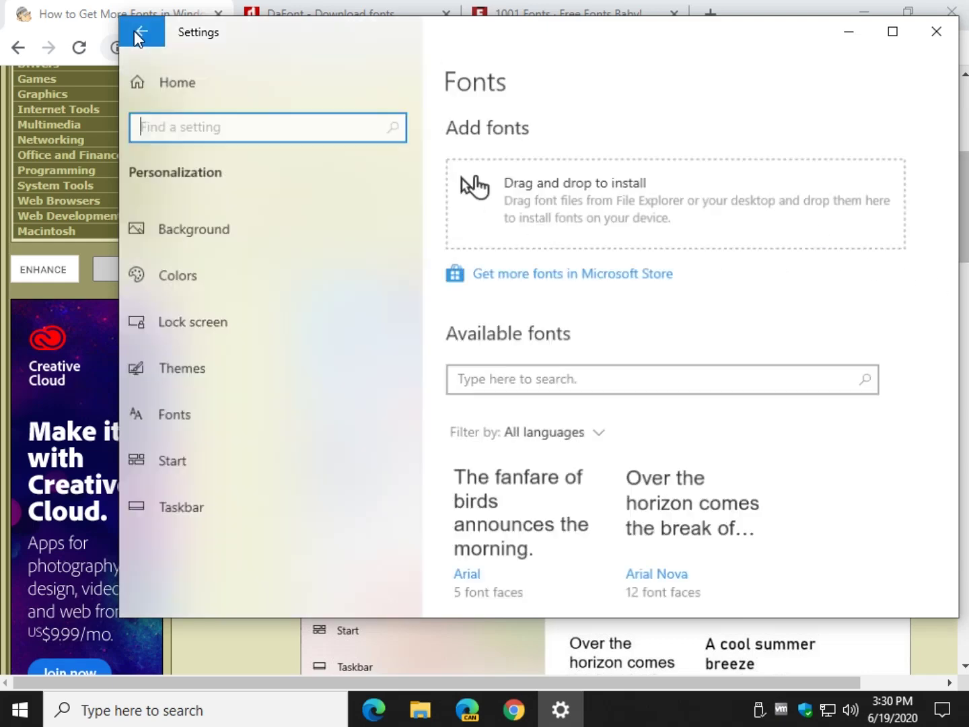
scroll(625, 497, down, 10)
scroll(626, 488, down, 2)
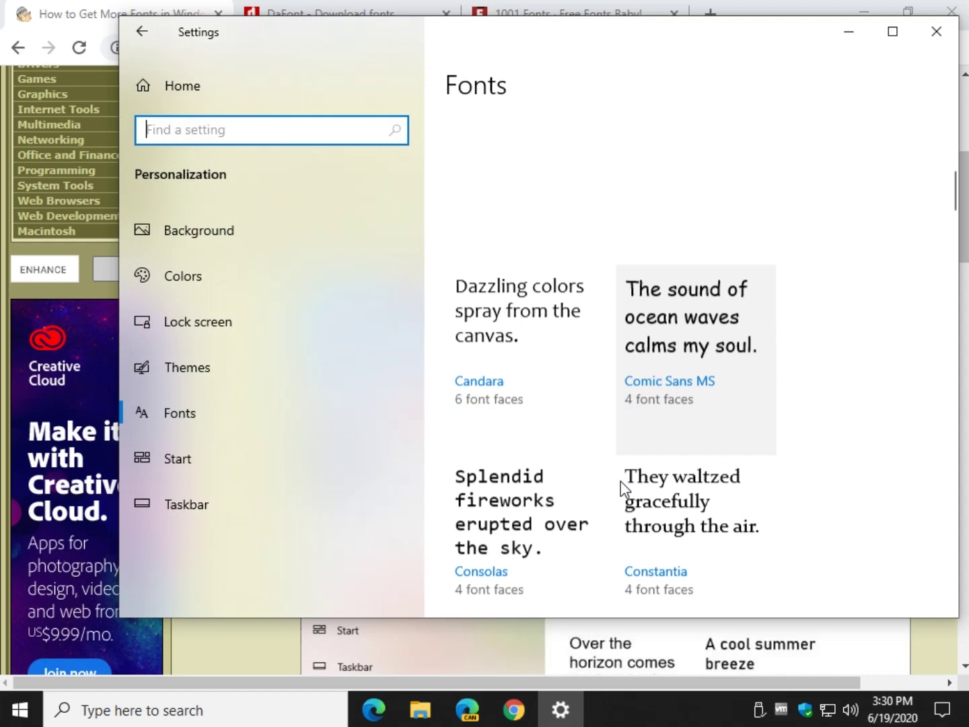
scroll(625, 490, up, 12)
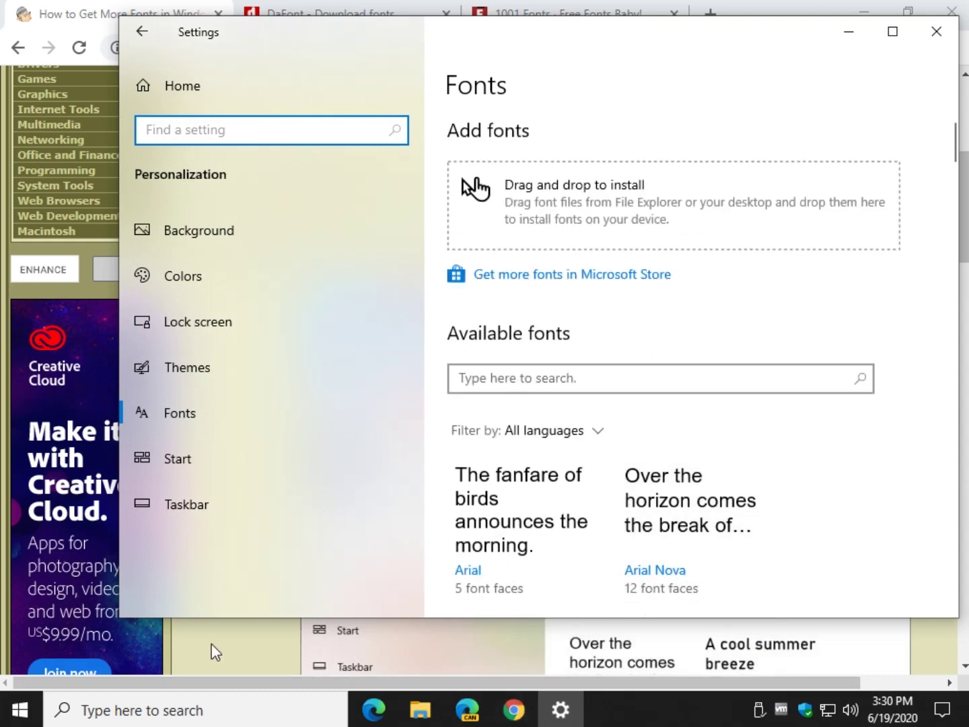
Step: Look through the 1001 Fonts listings, then switch to DaFont's recently added fonts
click(209, 646)
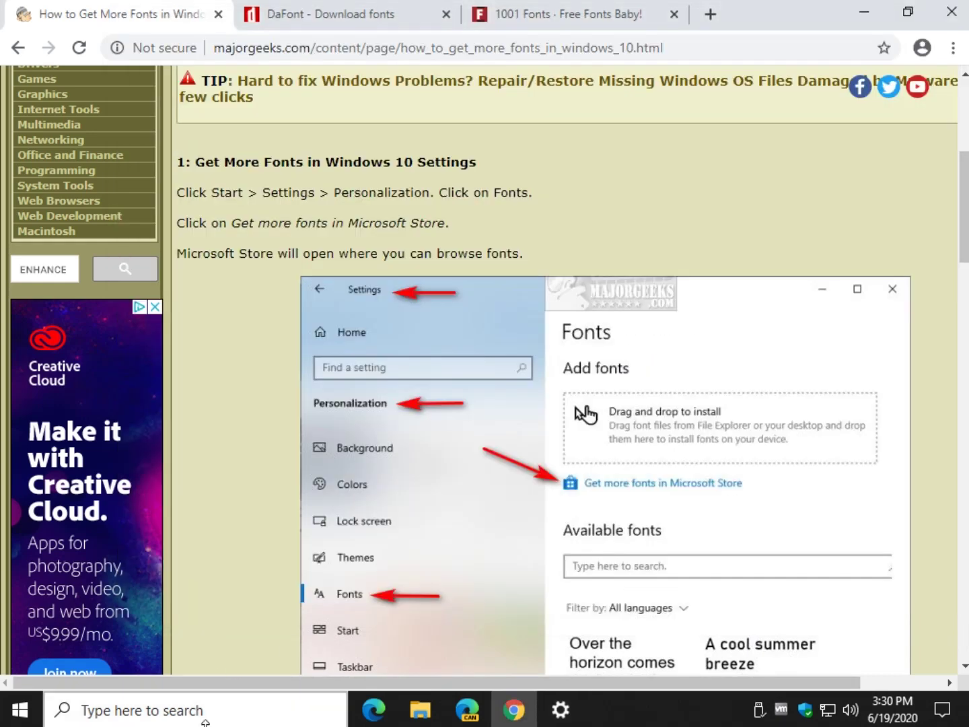
click(538, 26)
scroll(549, 376, up, 1)
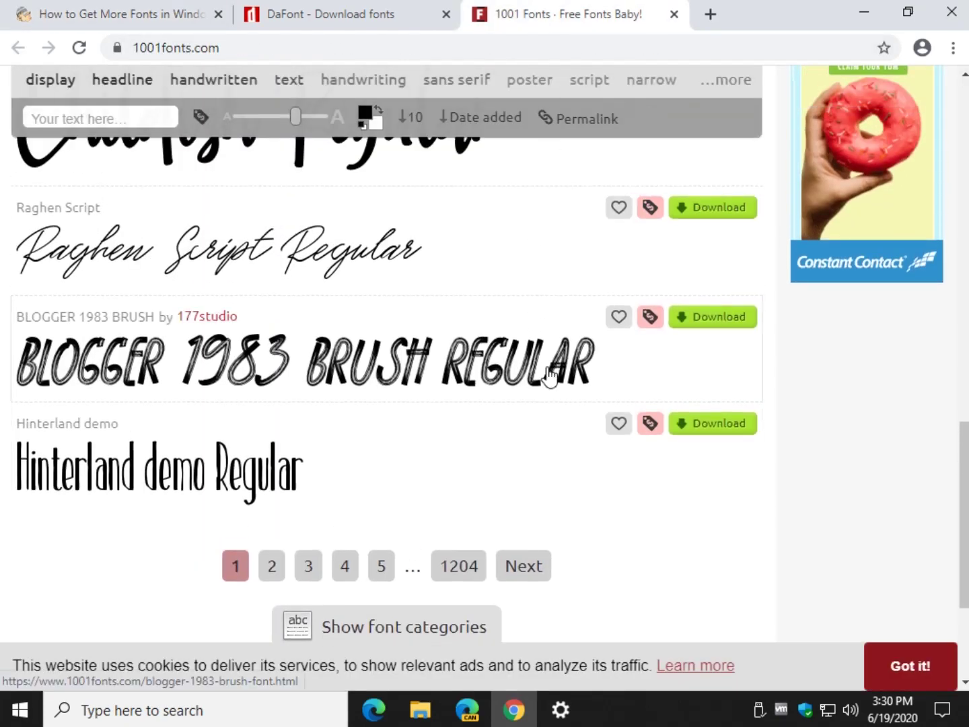
scroll(549, 377, up, 3)
scroll(545, 379, down, 5)
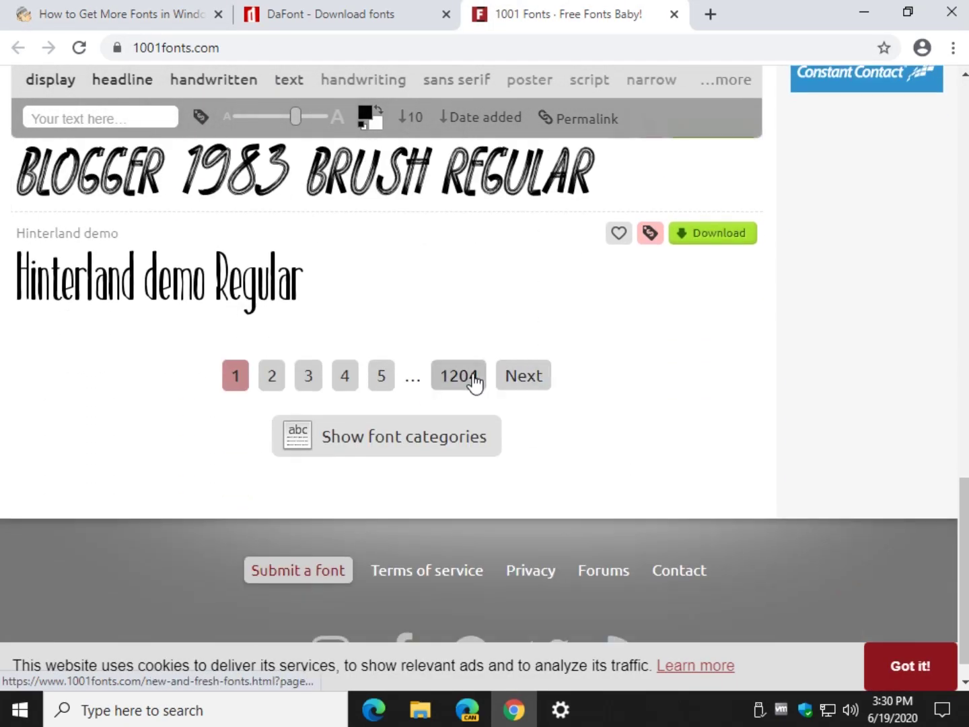
scroll(473, 382, up, 7)
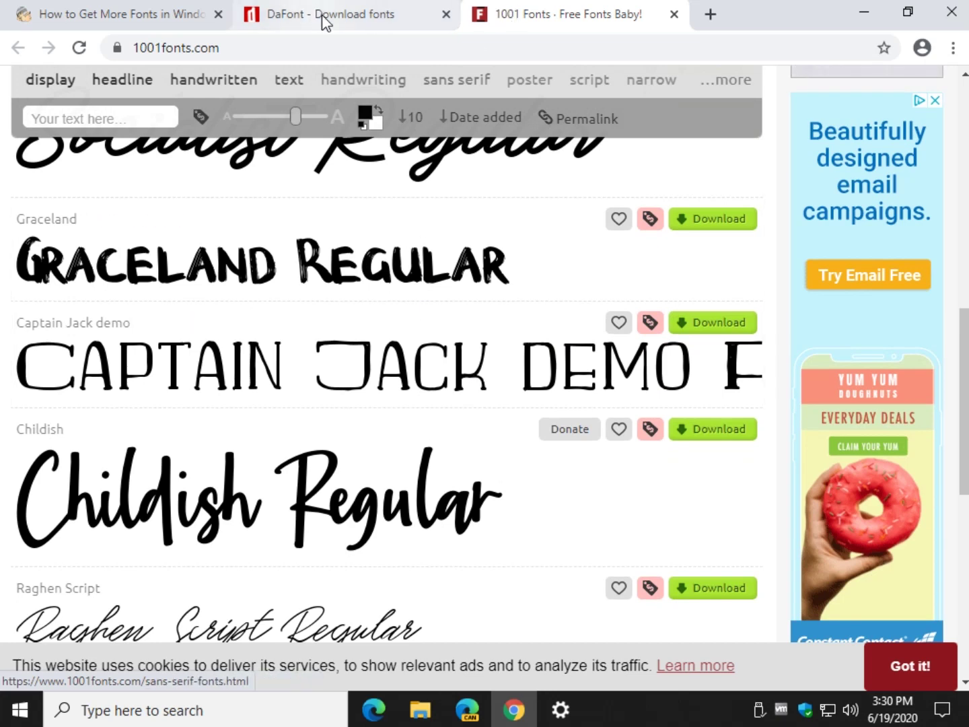
click(324, 21)
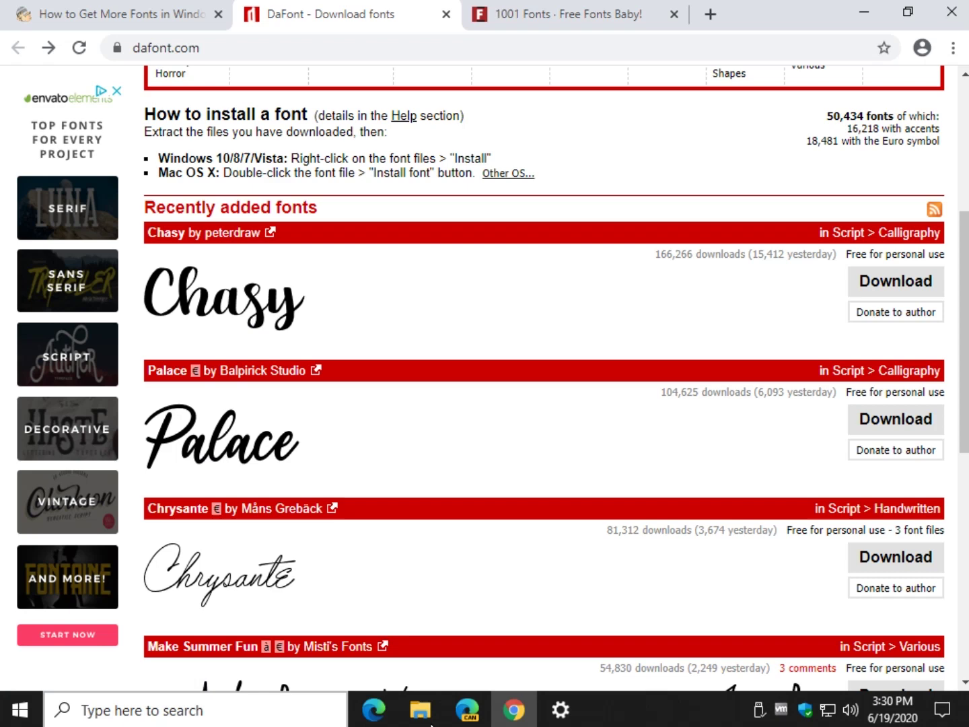
key(super+e)
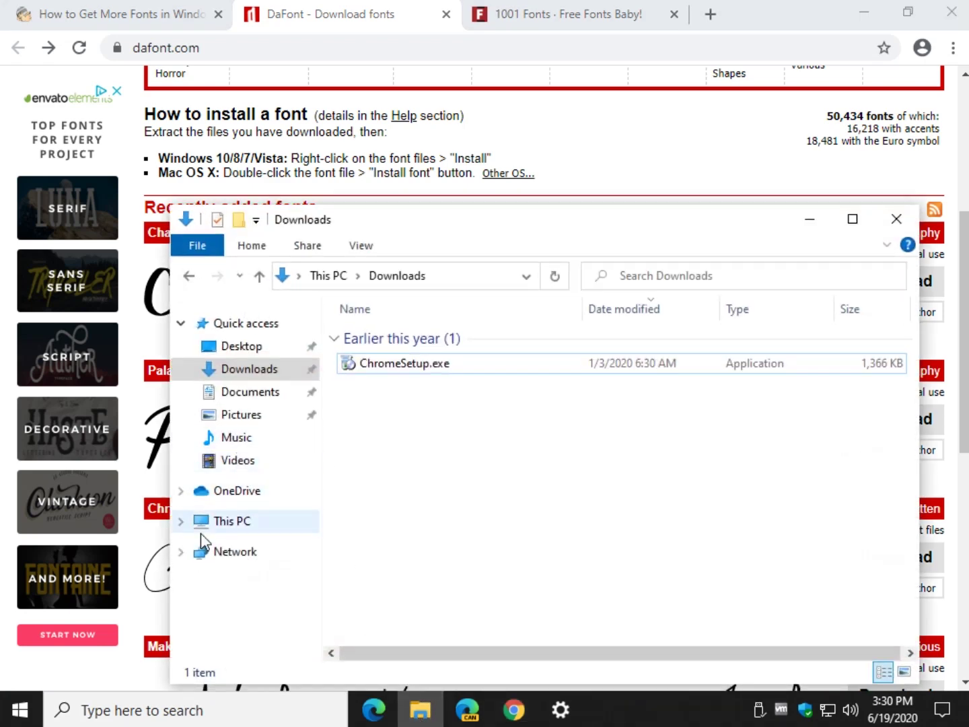
click(181, 522)
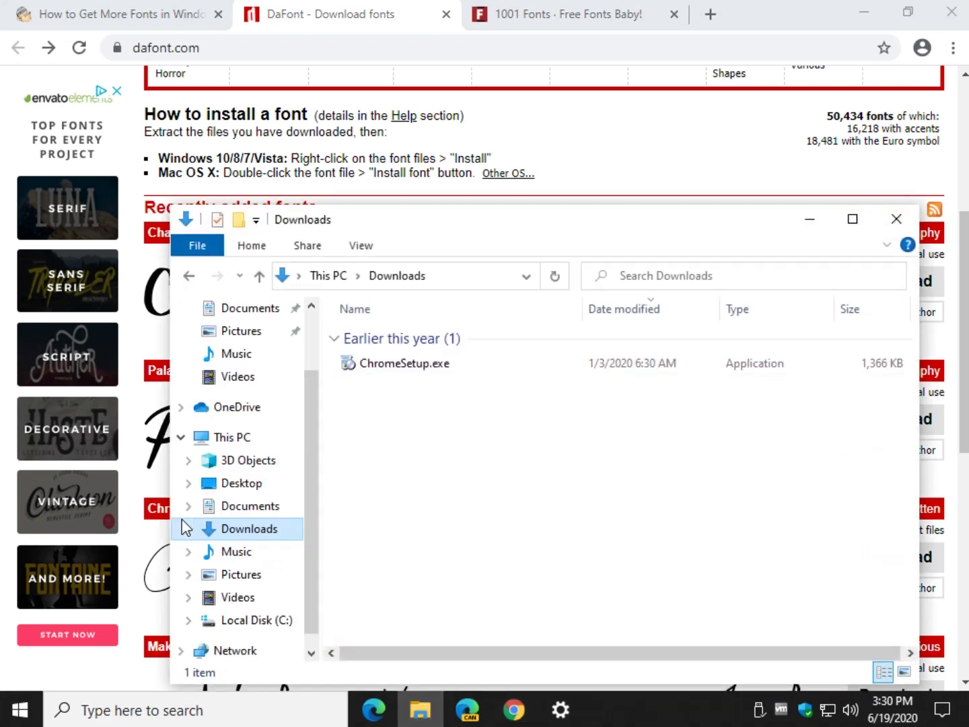
scroll(186, 527, down, 1)
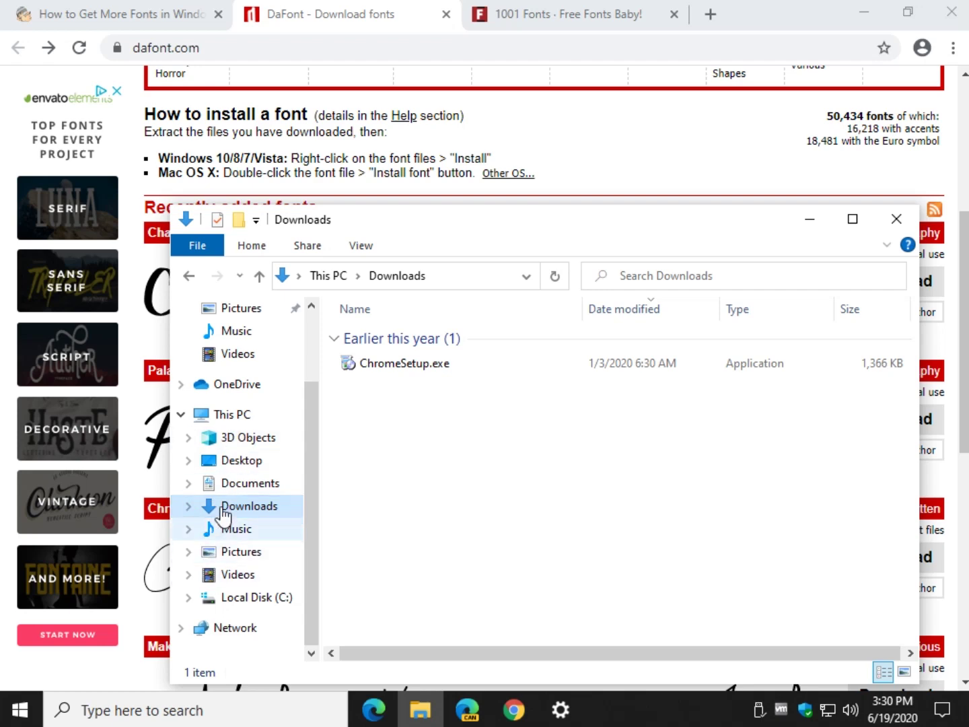
click(187, 598)
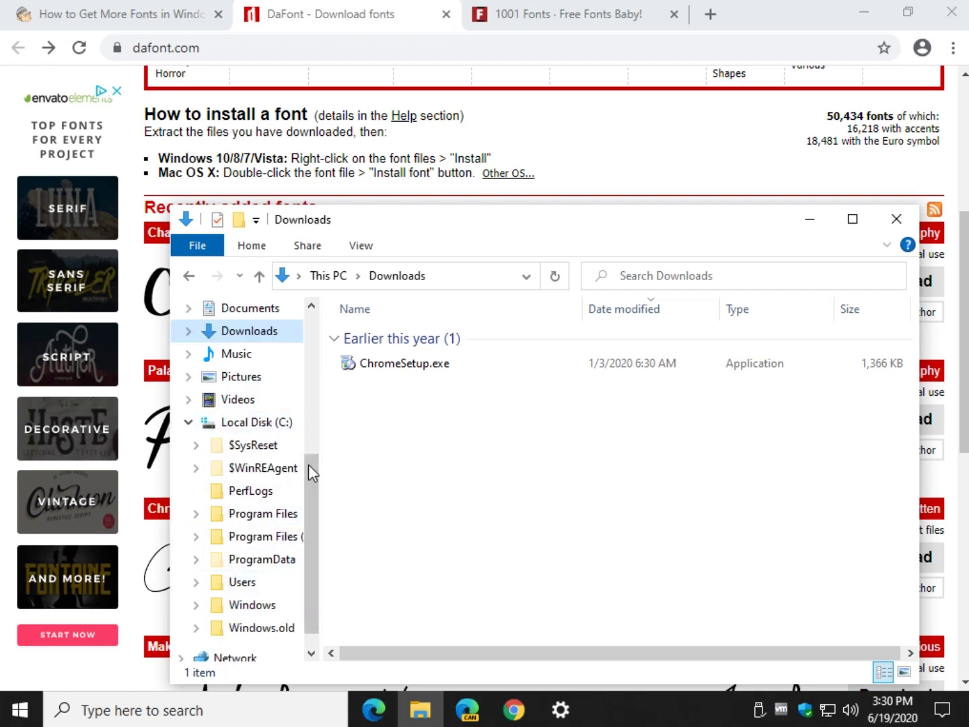
click(196, 605)
scroll(256, 538, down, 1)
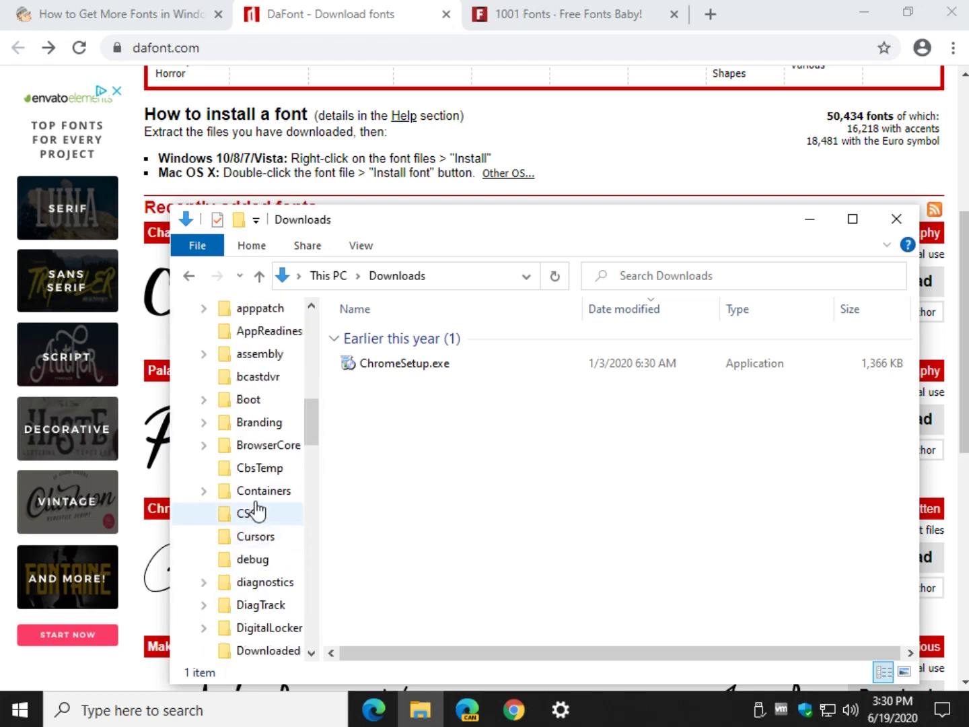
scroll(257, 511, down, 2)
click(245, 568)
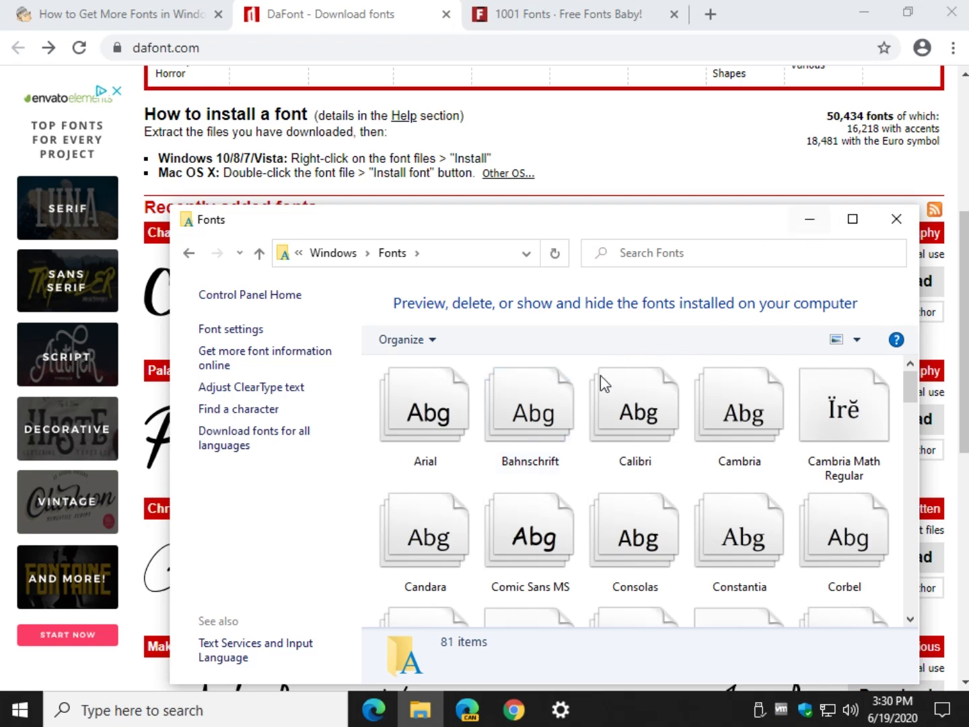
double_click(531, 431)
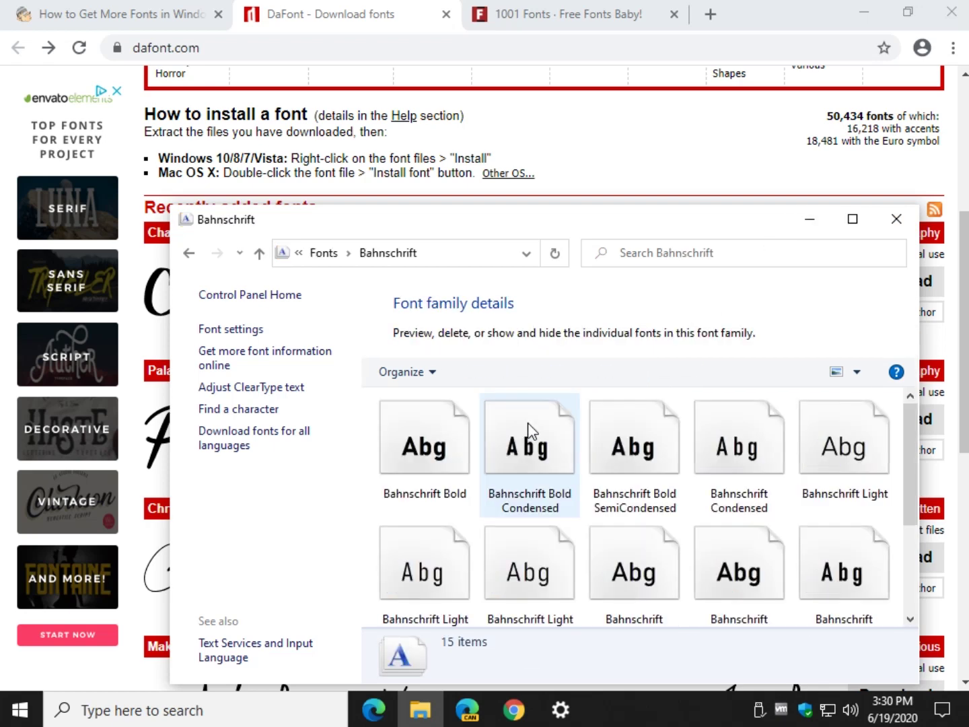
double_click(530, 431)
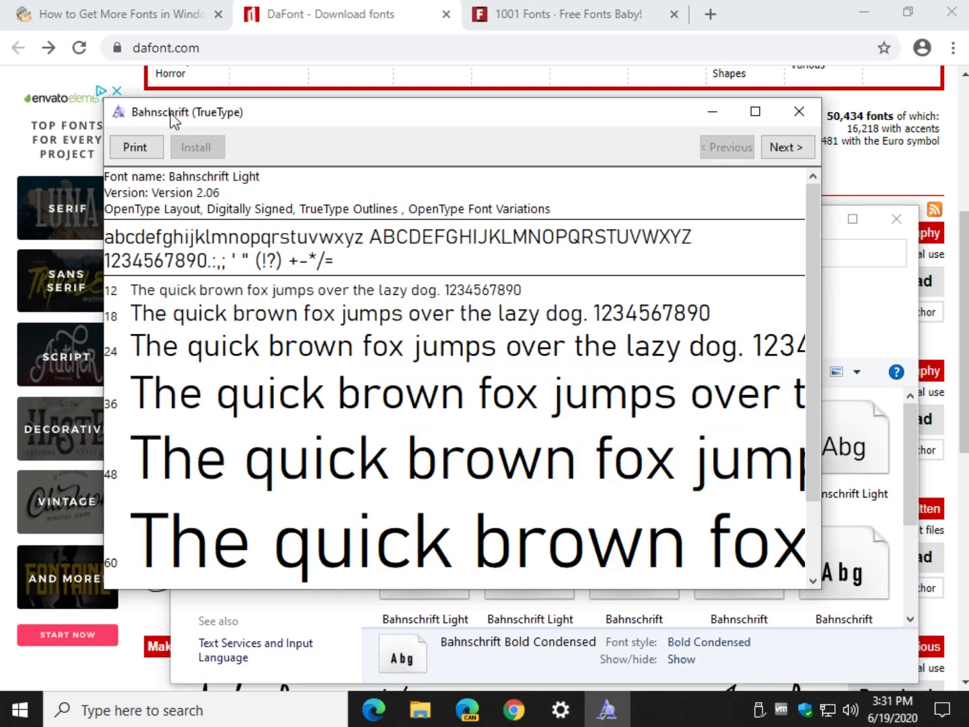
click(799, 112)
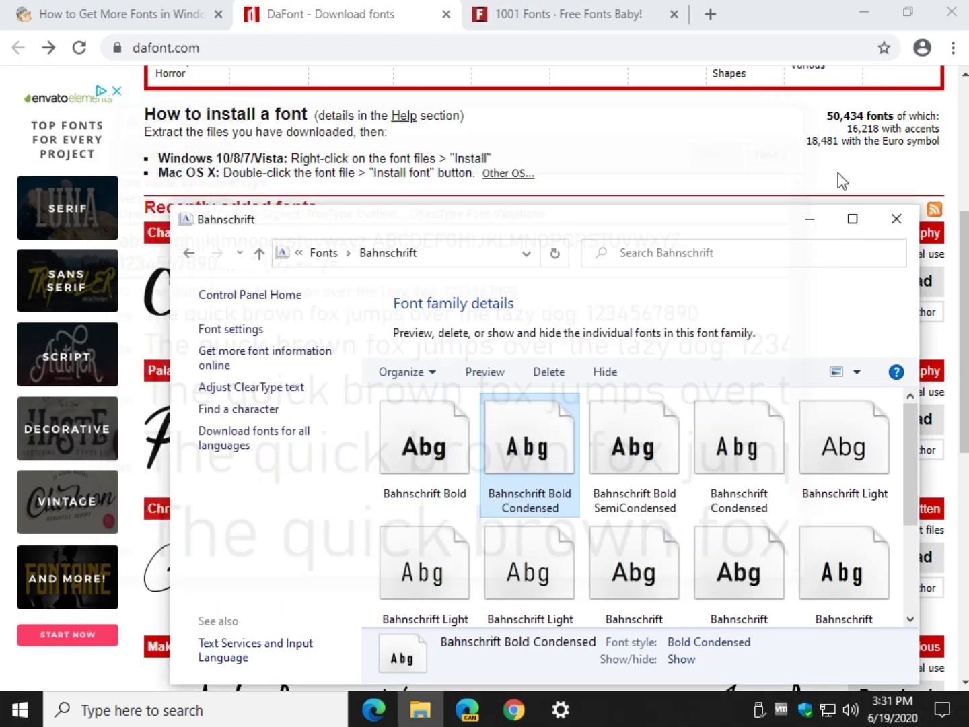
click(893, 222)
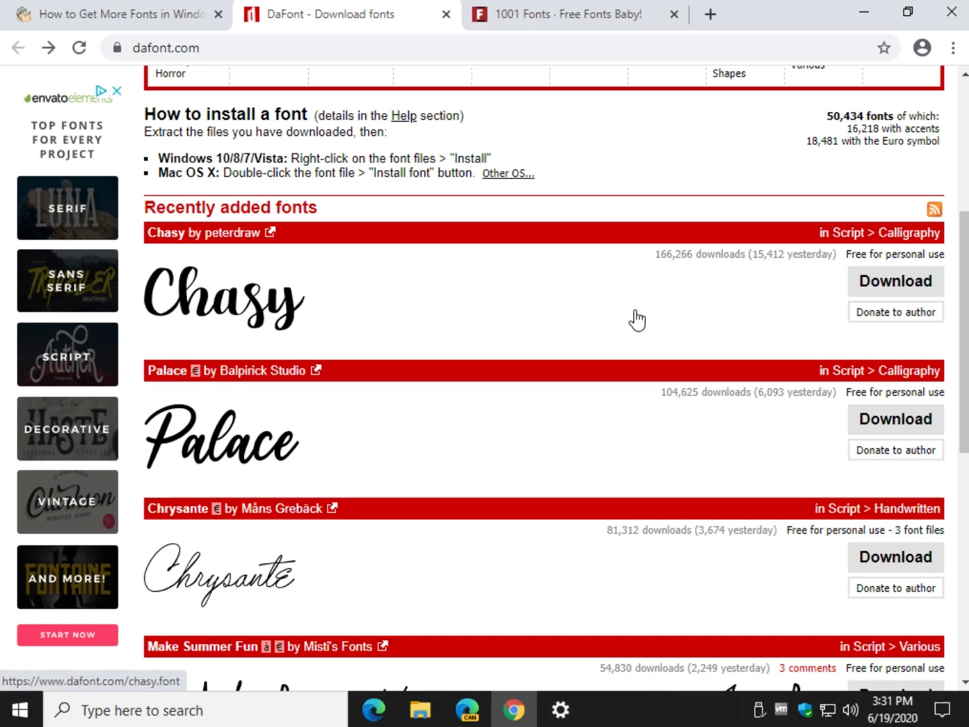
Step: Download the Chasy font from DaFont as chasy.zip
click(897, 289)
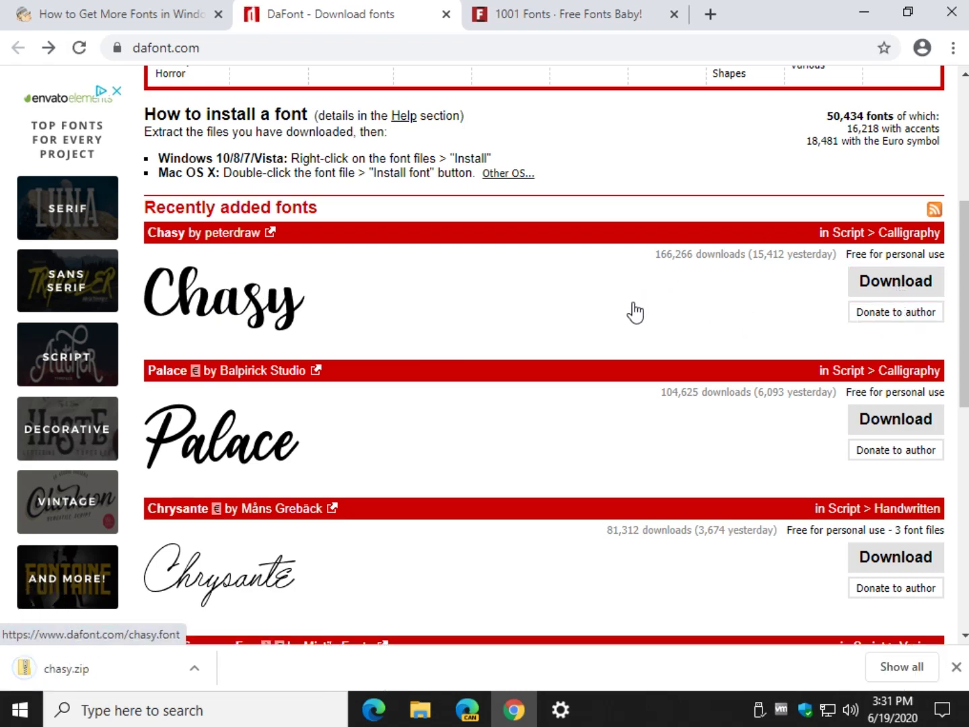
scroll(633, 312, up, 3)
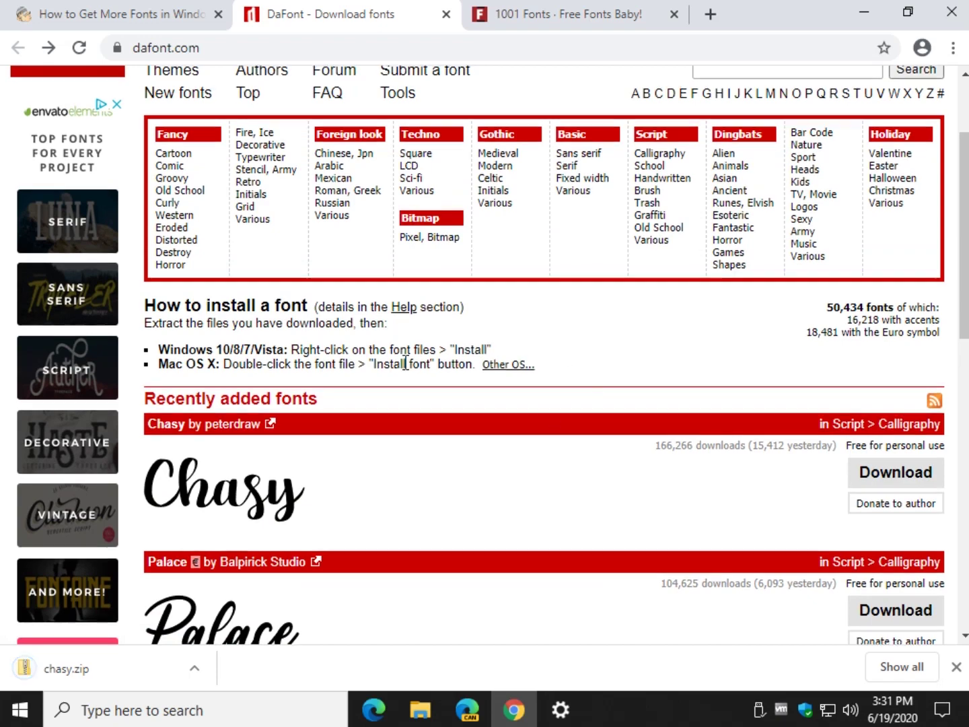
scroll(400, 363, up, 3)
scroll(491, 494, down, 4)
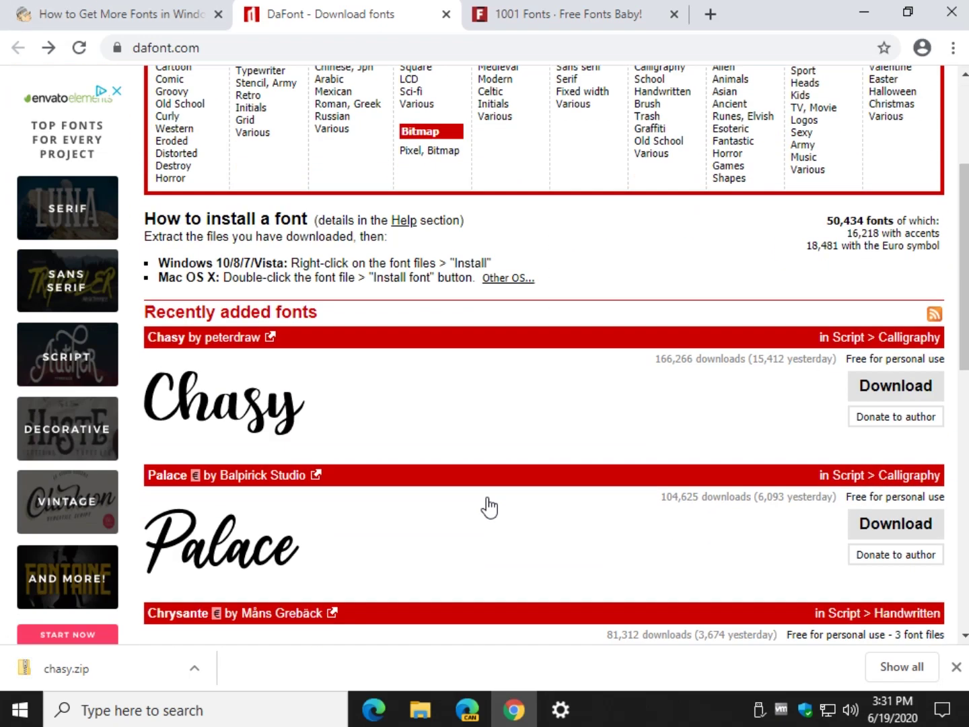
Step: Extract all files from chasy.zip into a chasy folder in Downloads
click(119, 668)
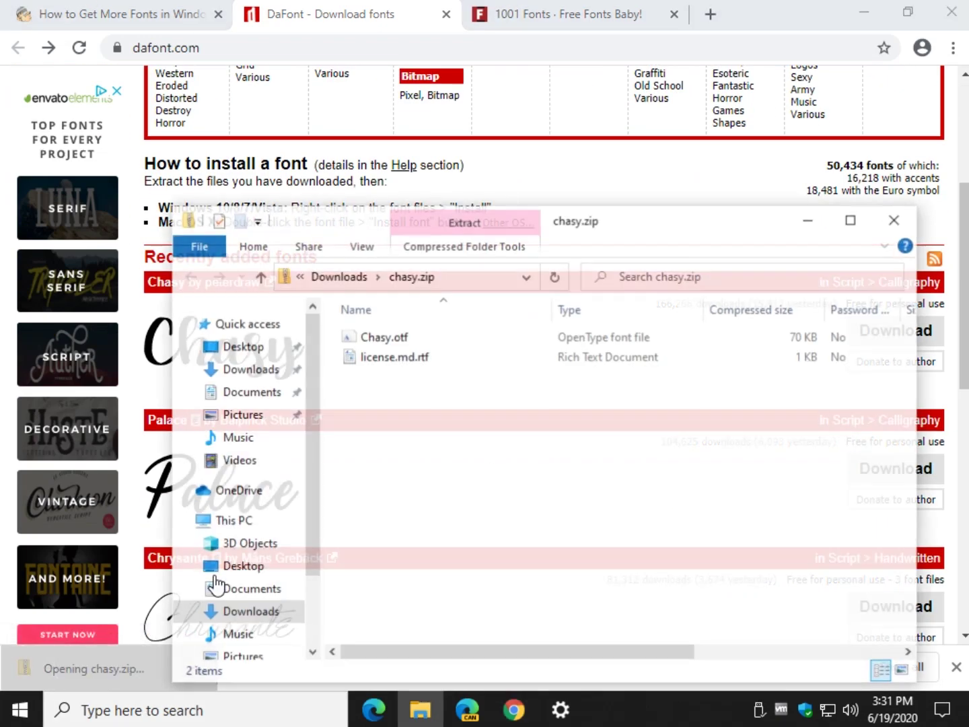
click(402, 343)
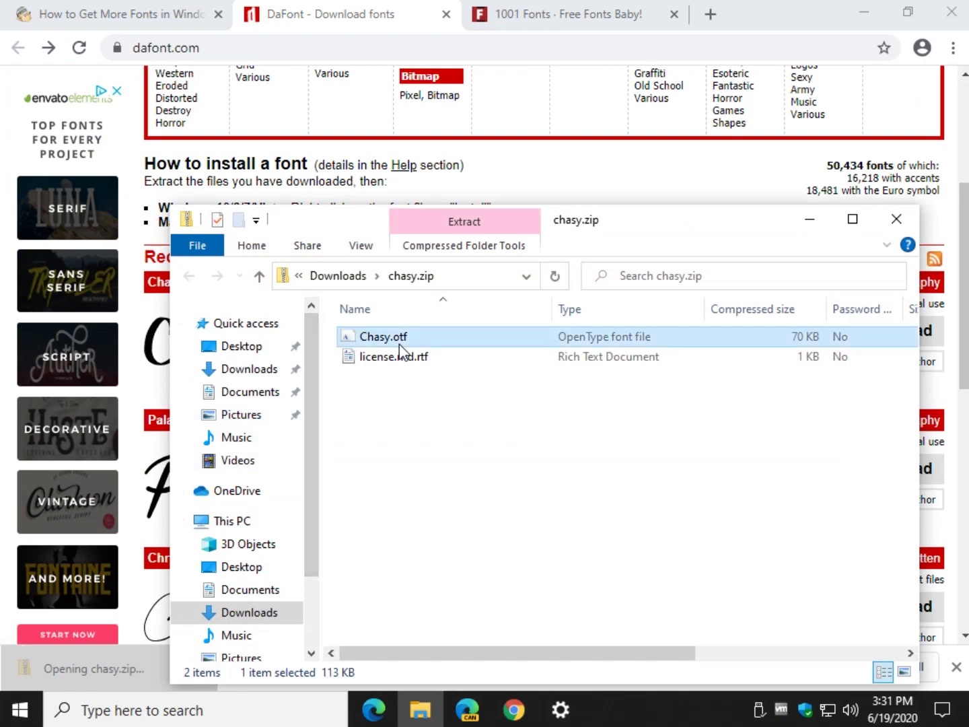
click(463, 222)
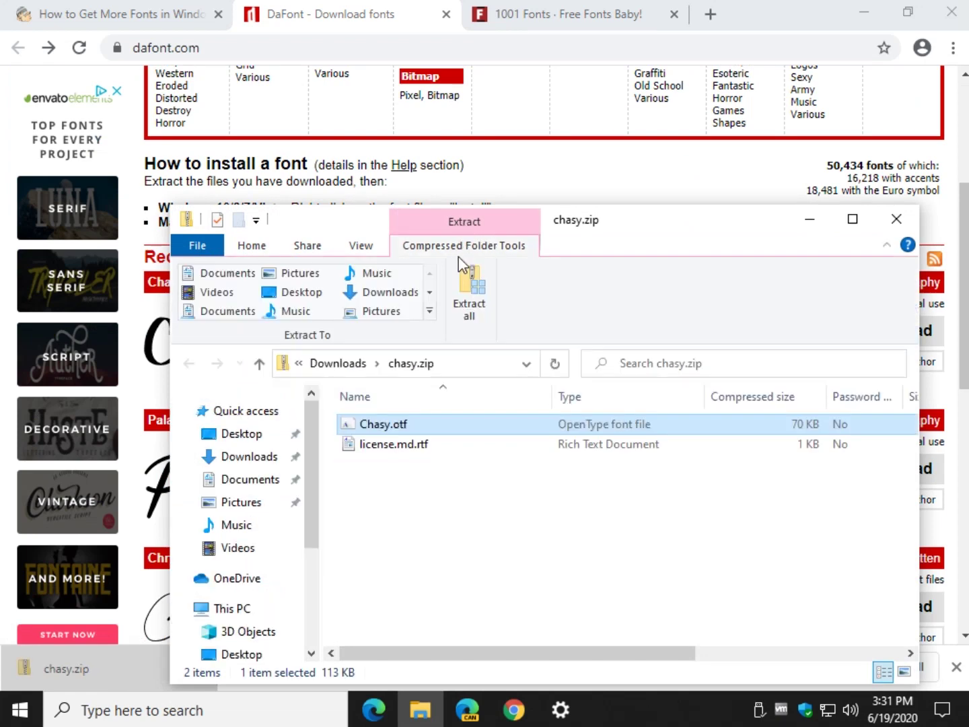
click(471, 308)
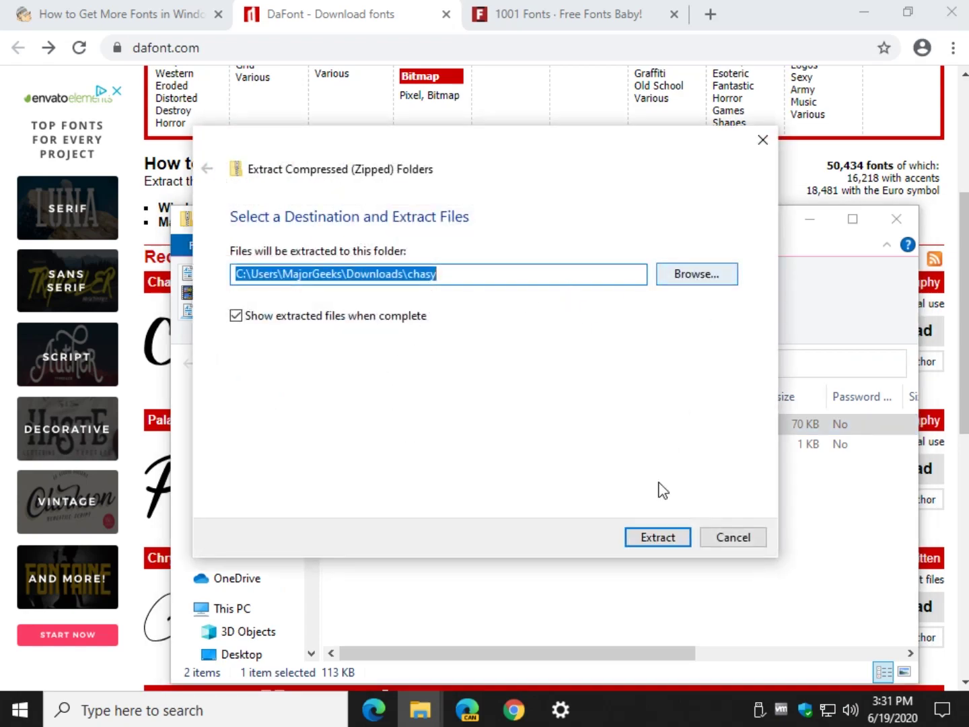
click(648, 542)
Step: Close the chasy.zip window and preview the Chasy.otf font, then close the preview
click(779, 511)
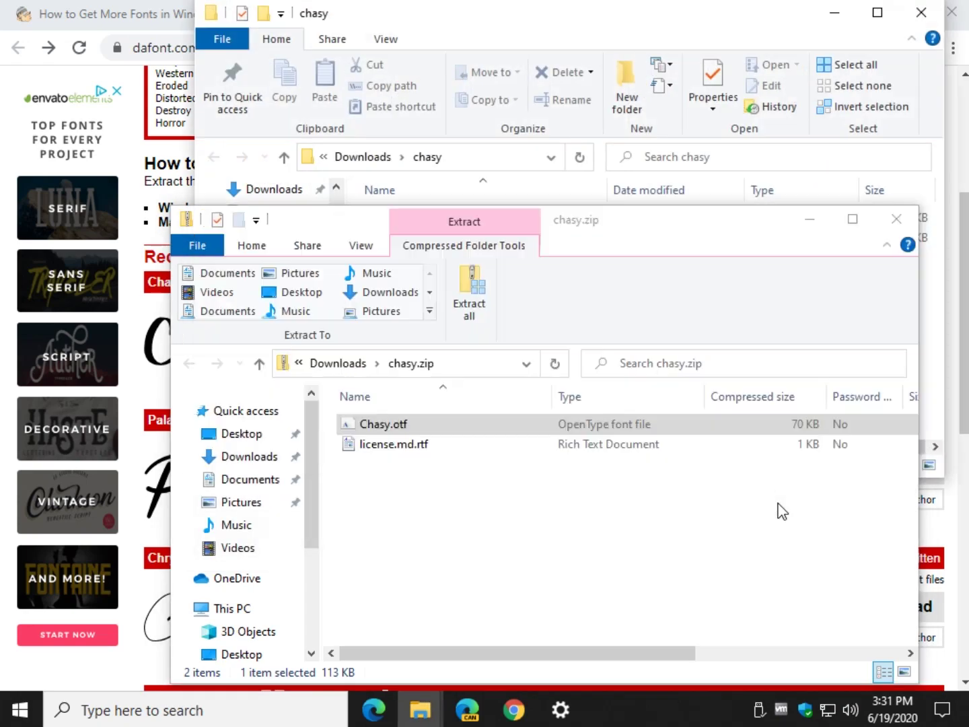
click(898, 220)
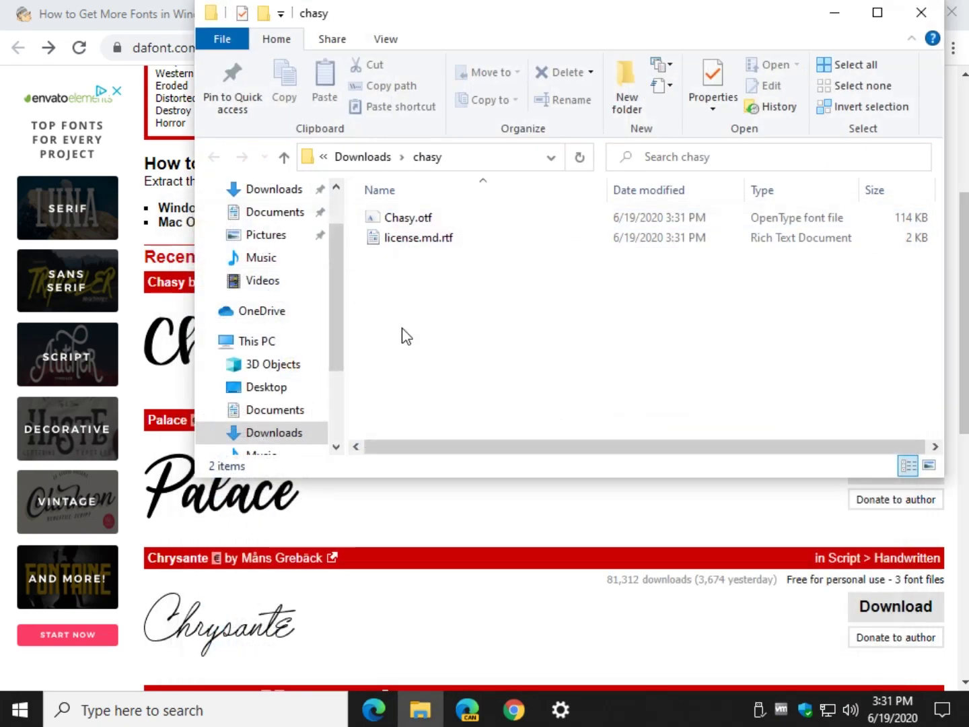
double_click(424, 221)
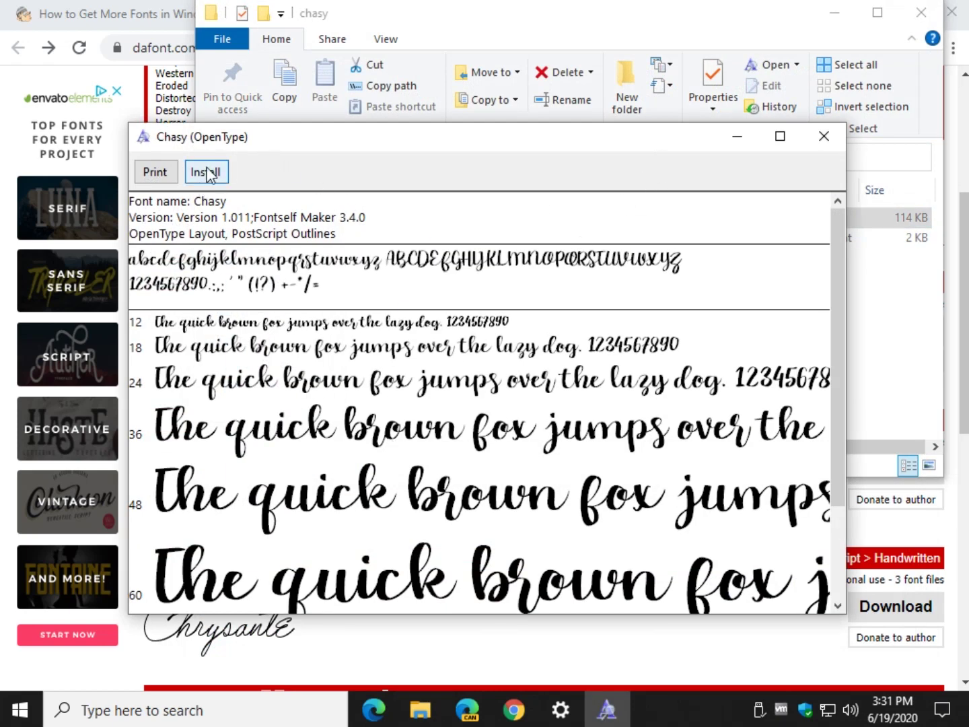
click(823, 136)
drag(776, 17, 780, 46)
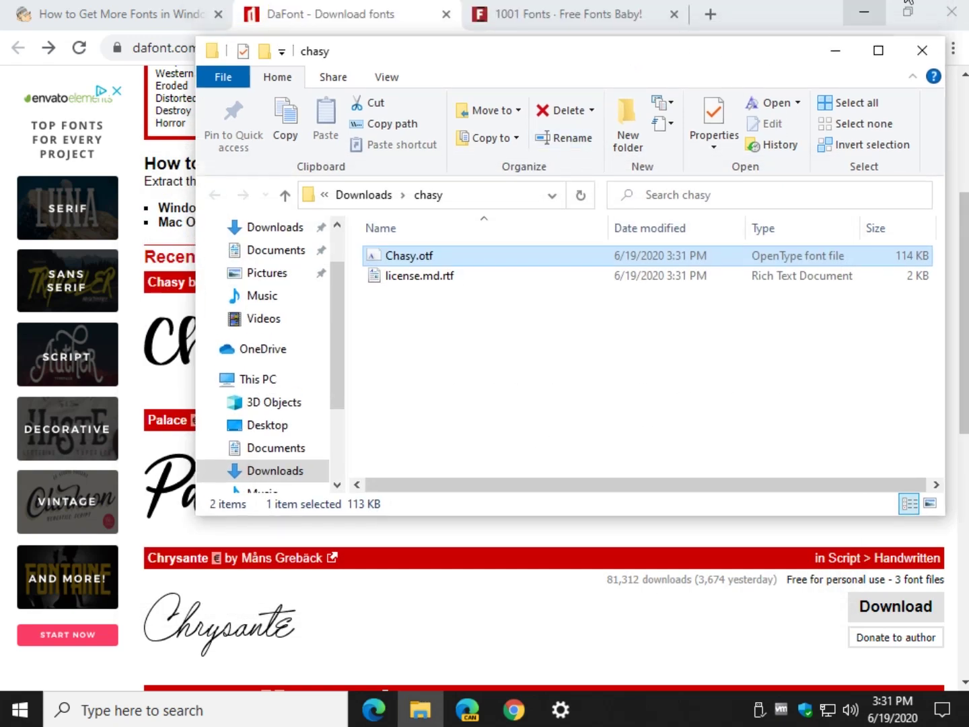
Step: Install Chasy.otf by dropping it onto the Fonts page's drag-and-drop install box
click(863, 13)
click(560, 710)
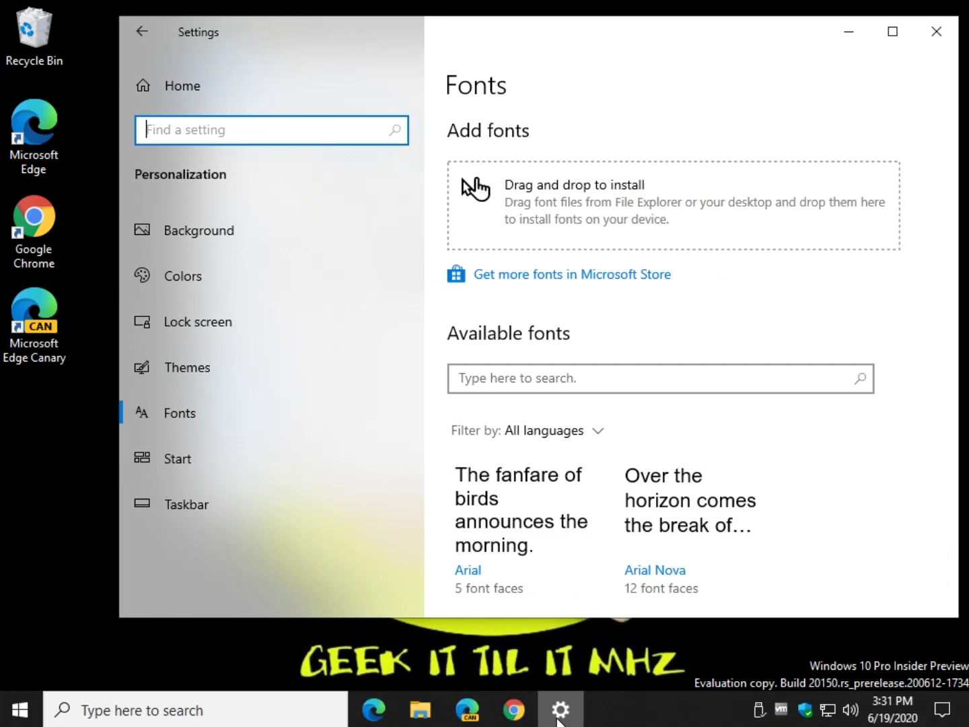
click(431, 711)
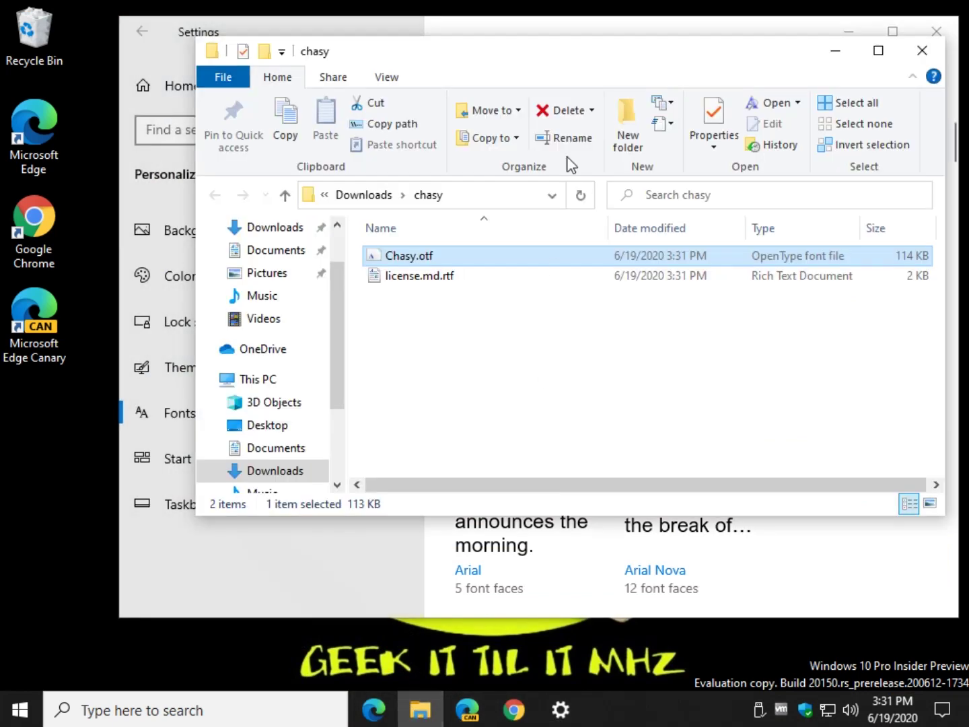
drag(594, 70, 566, 334)
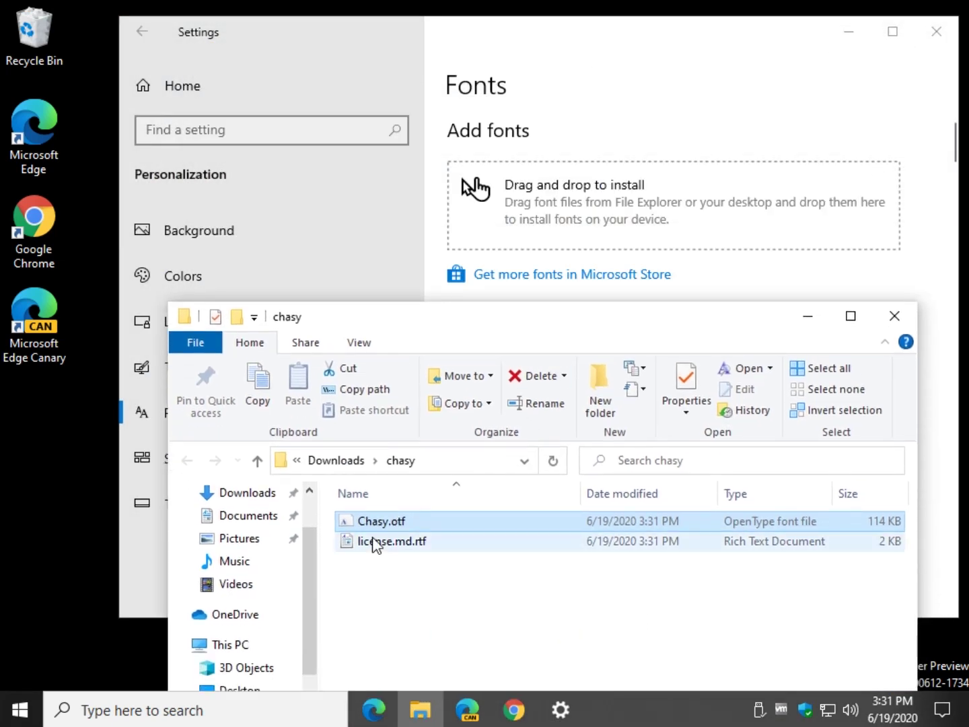
mouse_move(383, 526)
mouse_down()
mouse_move(559, 340)
mouse_move(614, 248)
mouse_move(658, 227)
mouse_up()
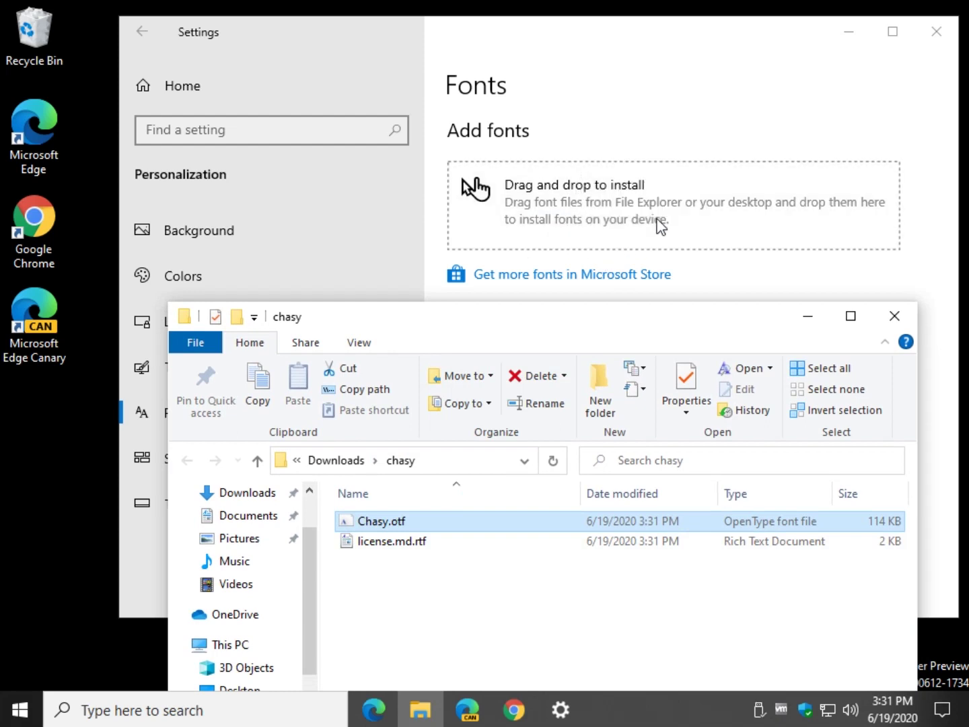
Step: Open Chasy's font details, preview it at 17 points, and close Settings
click(691, 208)
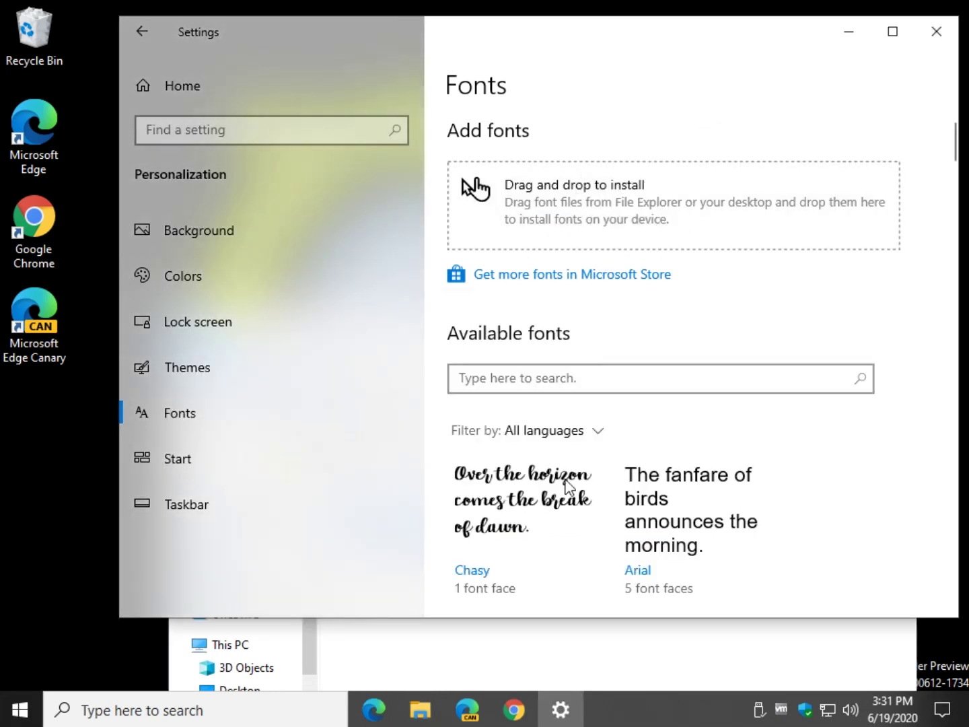
click(537, 490)
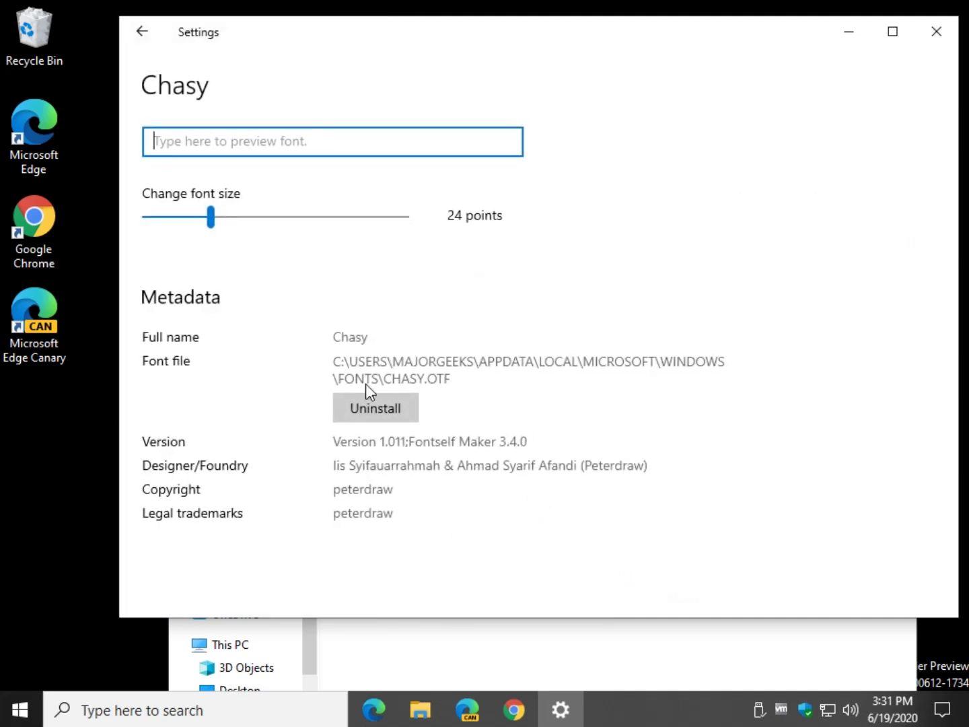
drag(215, 225, 186, 235)
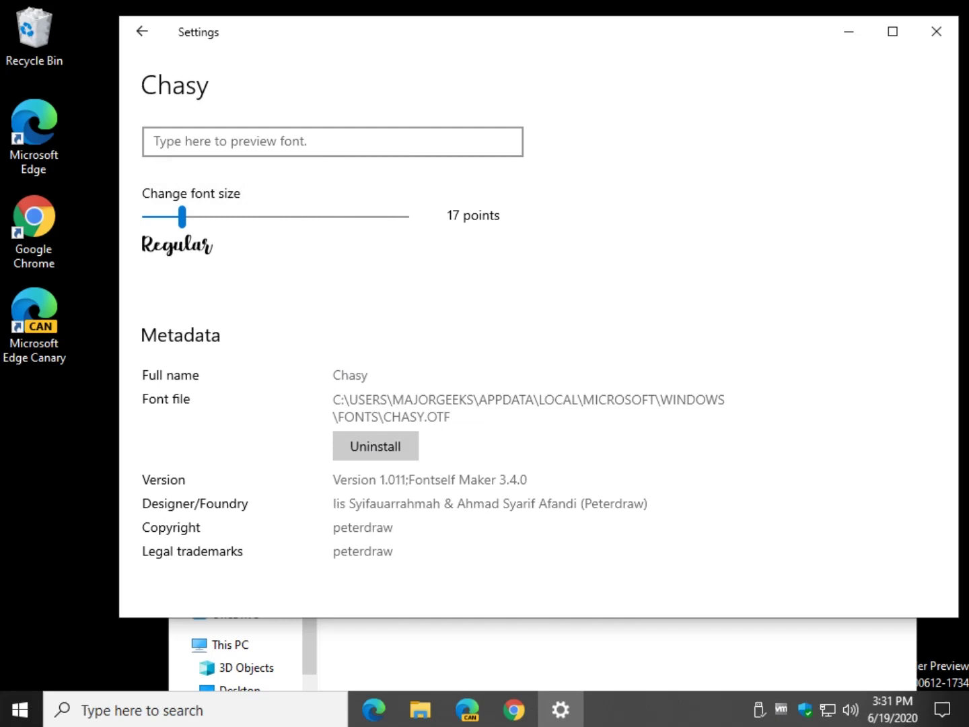
click(939, 34)
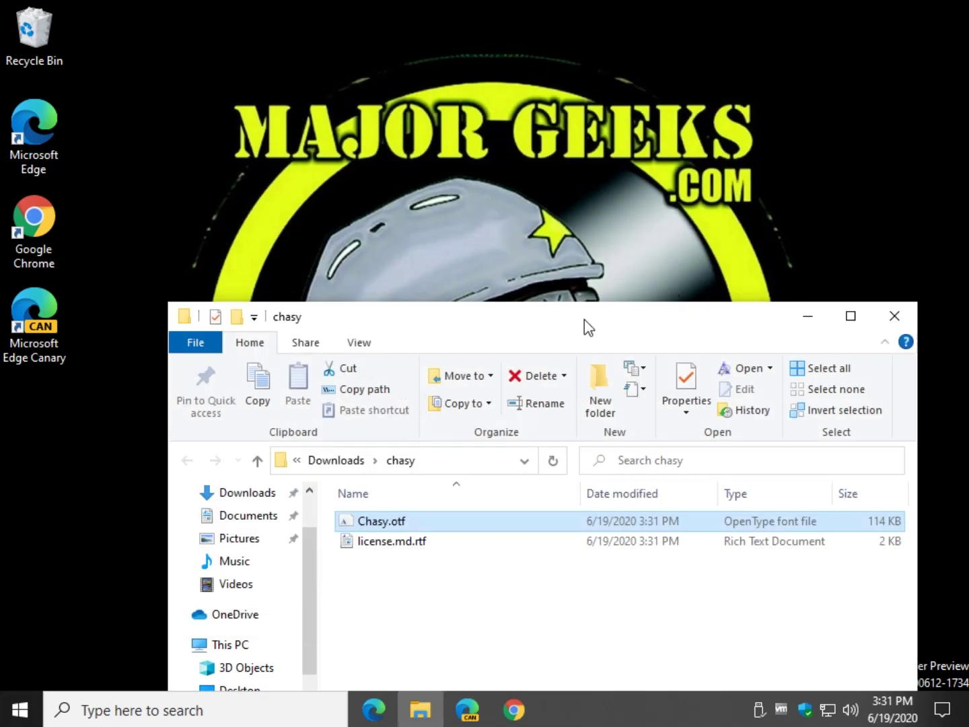
Step: Close the chasy folder and reopen Settings > Personalization > Fonts
click(894, 316)
click(15, 712)
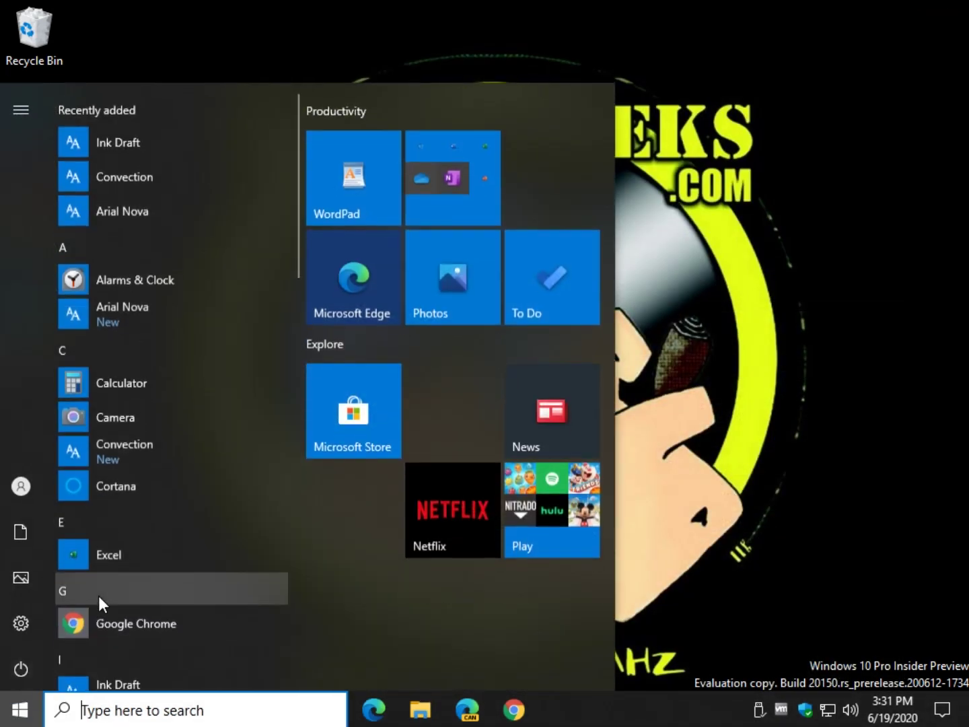
click(19, 623)
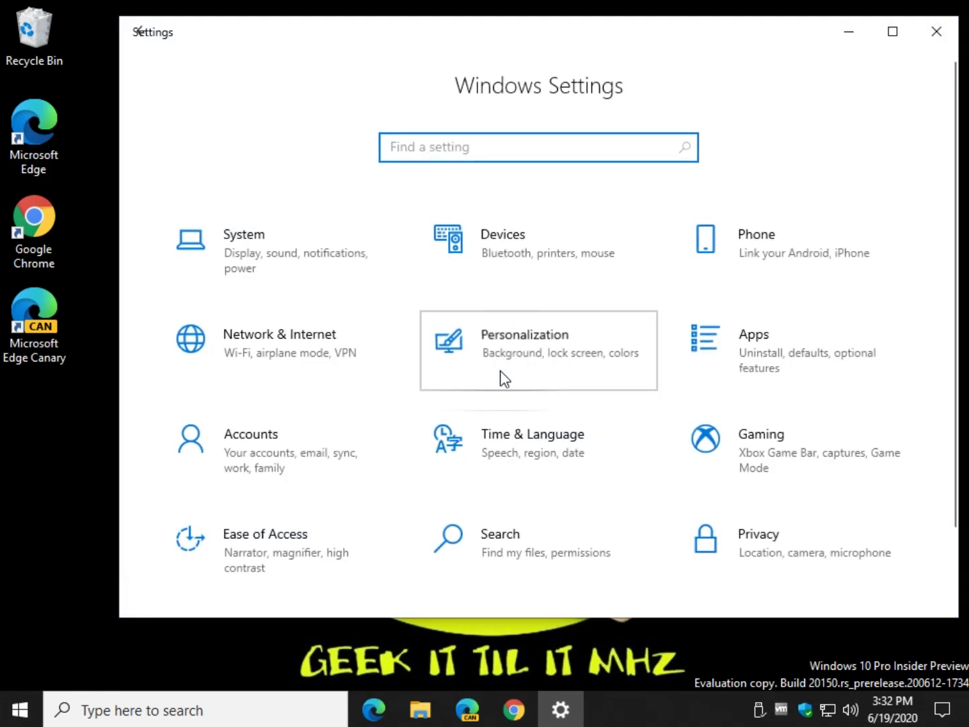
click(500, 370)
scroll(499, 370, down, 5)
click(256, 413)
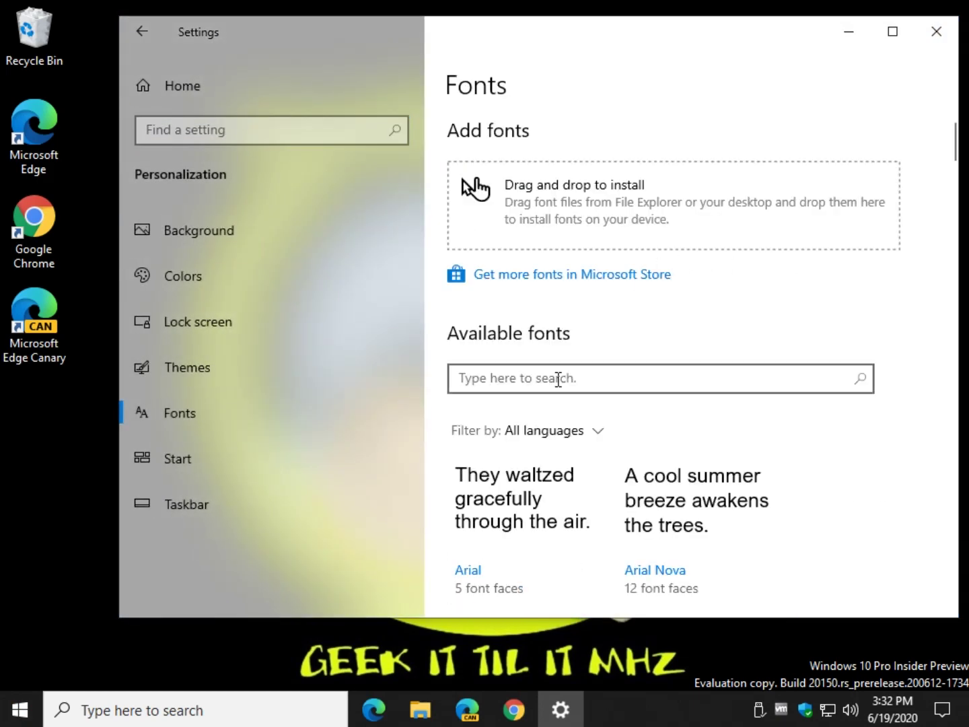
Step: Open the ClearType Text Tuner, cancel it, and scroll back to the top of Fonts
scroll(558, 378, down, 2)
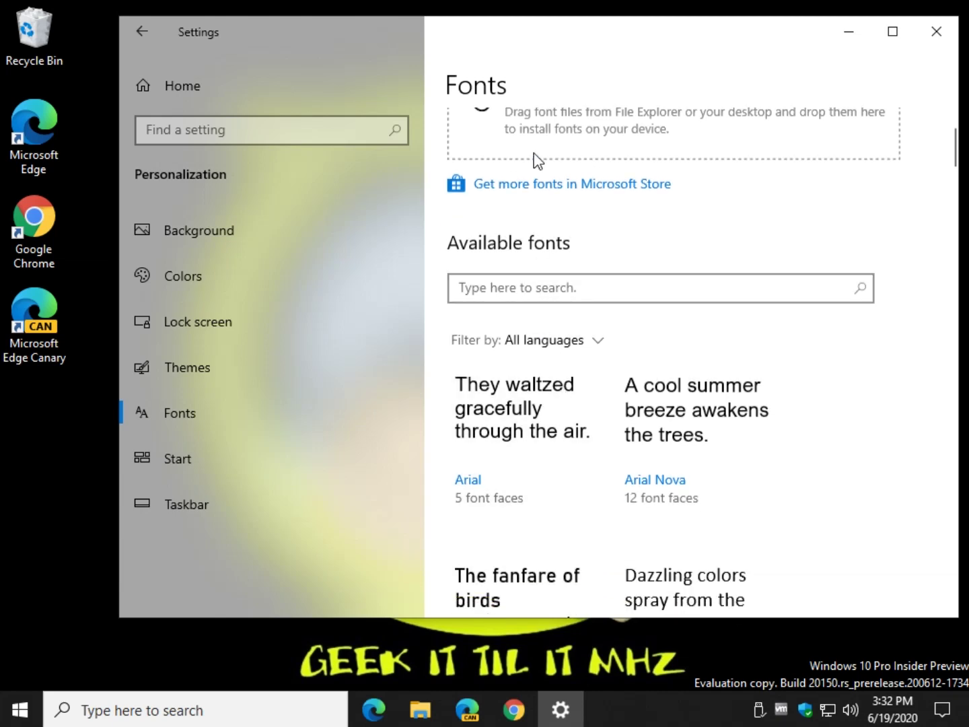
scroll(711, 459, down, 15)
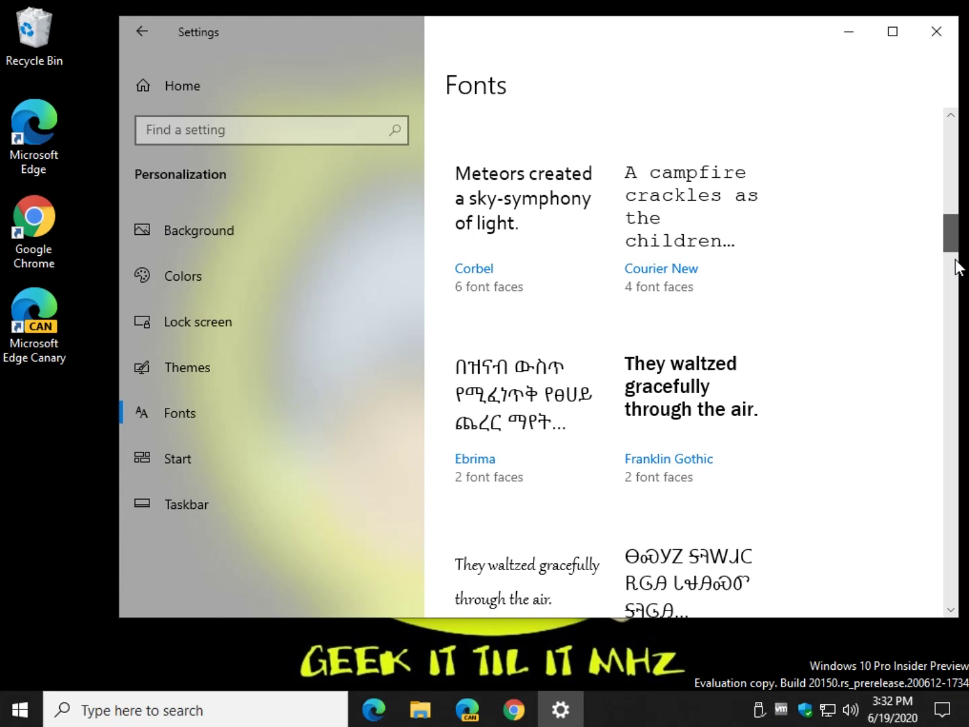
drag(954, 262, 946, 585)
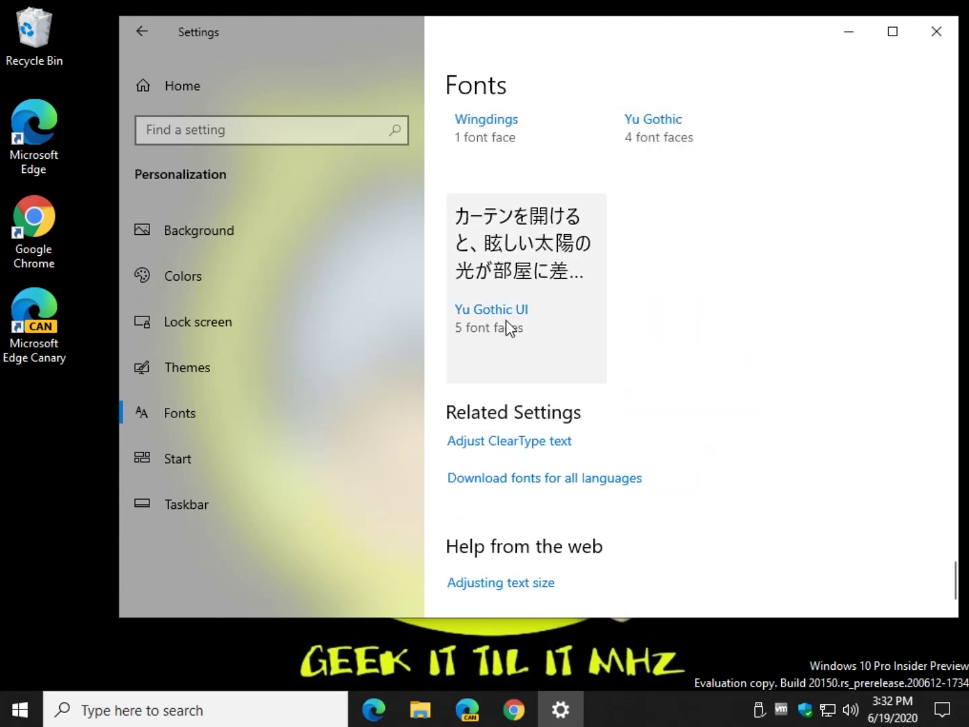
click(485, 442)
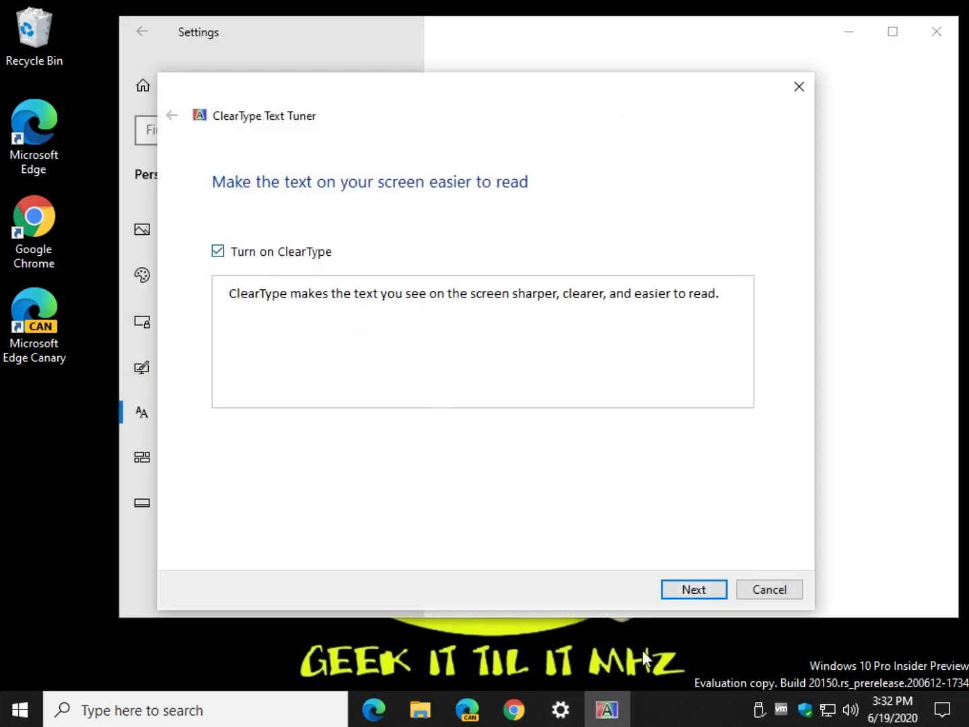
click(785, 596)
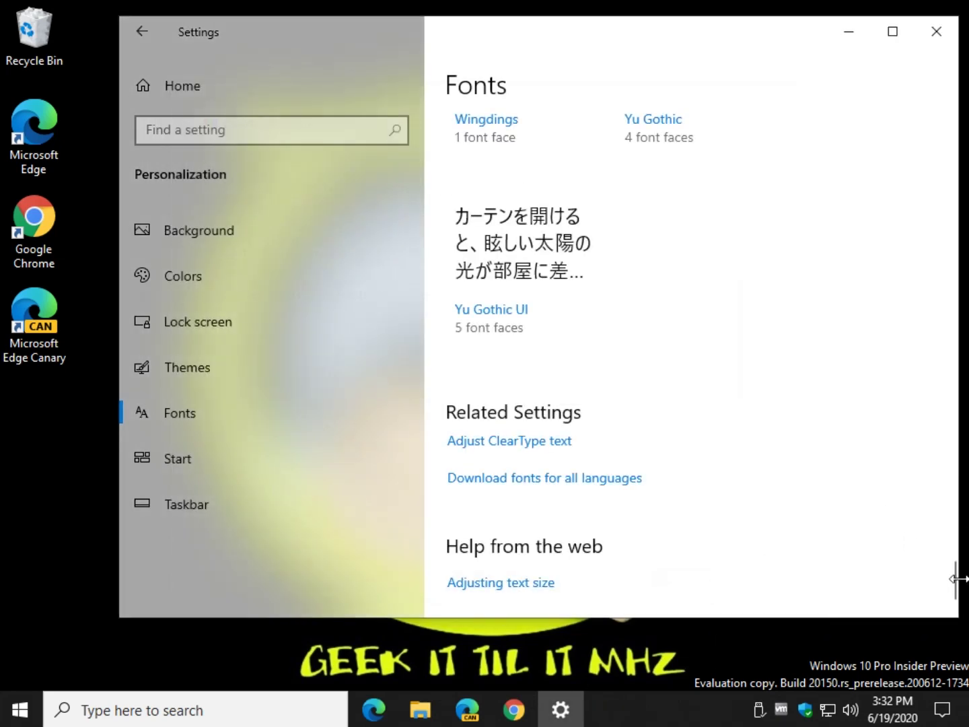
drag(952, 584, 954, 130)
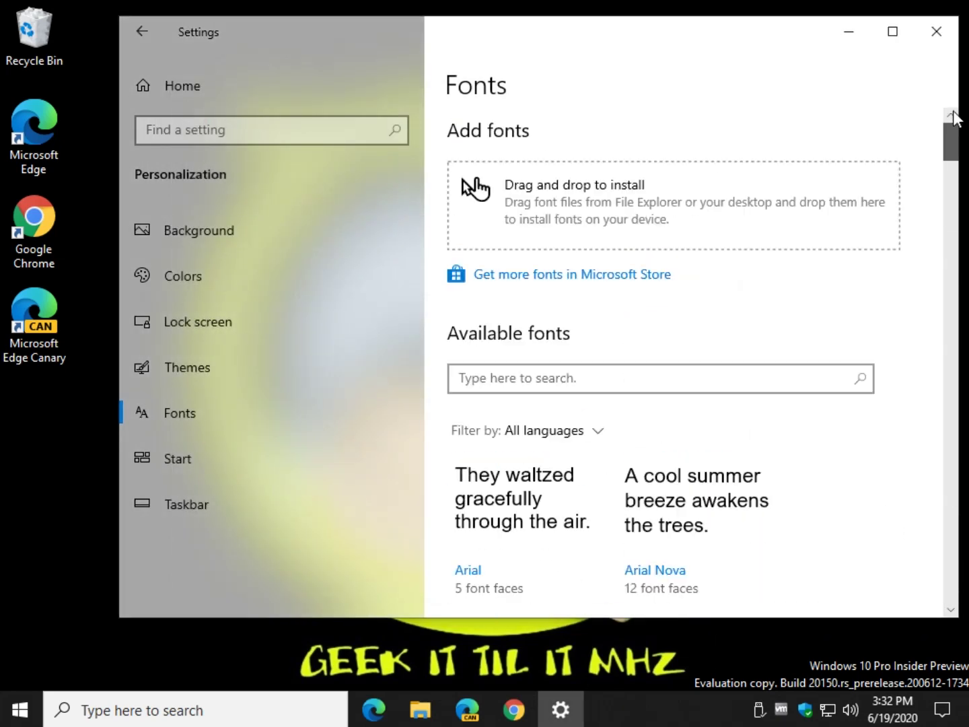
scroll(622, 449, down, 1)
click(528, 422)
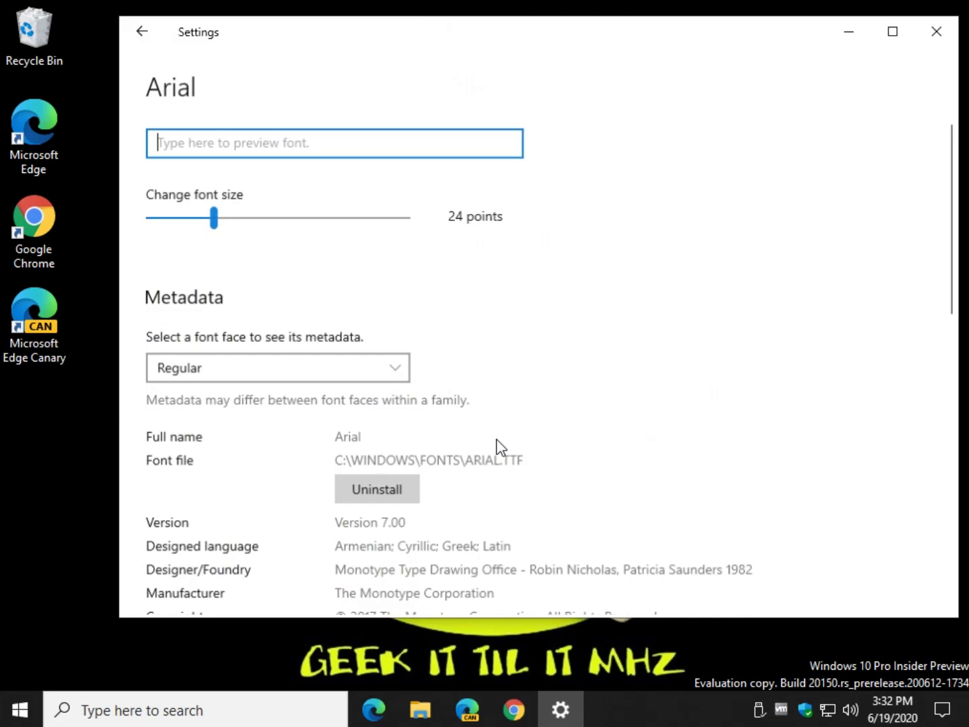
scroll(323, 397, down, 4)
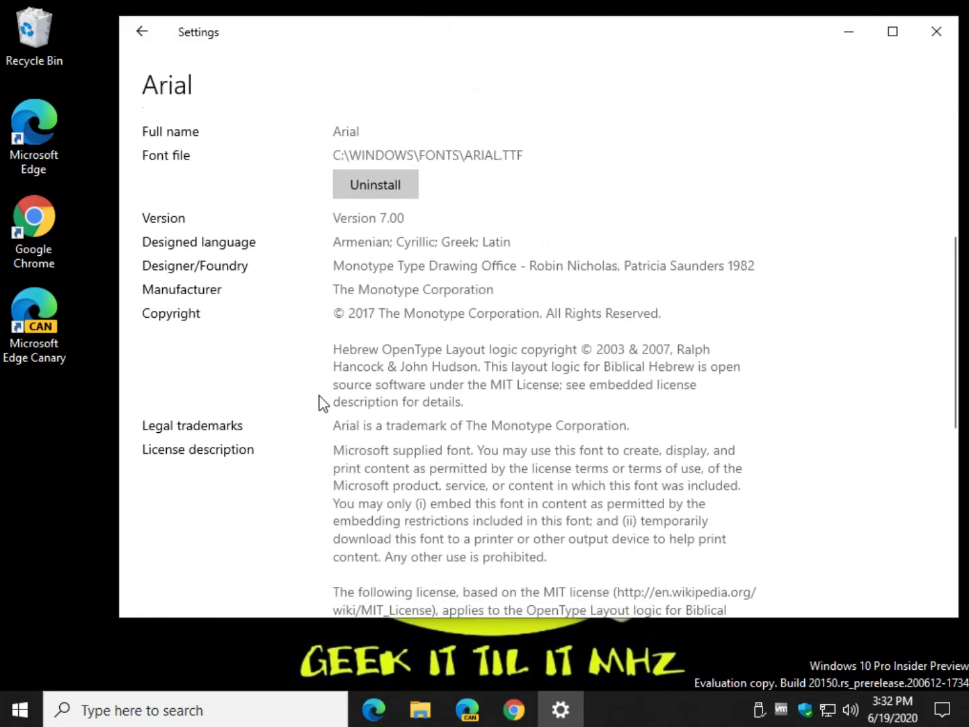
scroll(320, 402, down, 5)
scroll(320, 403, up, 9)
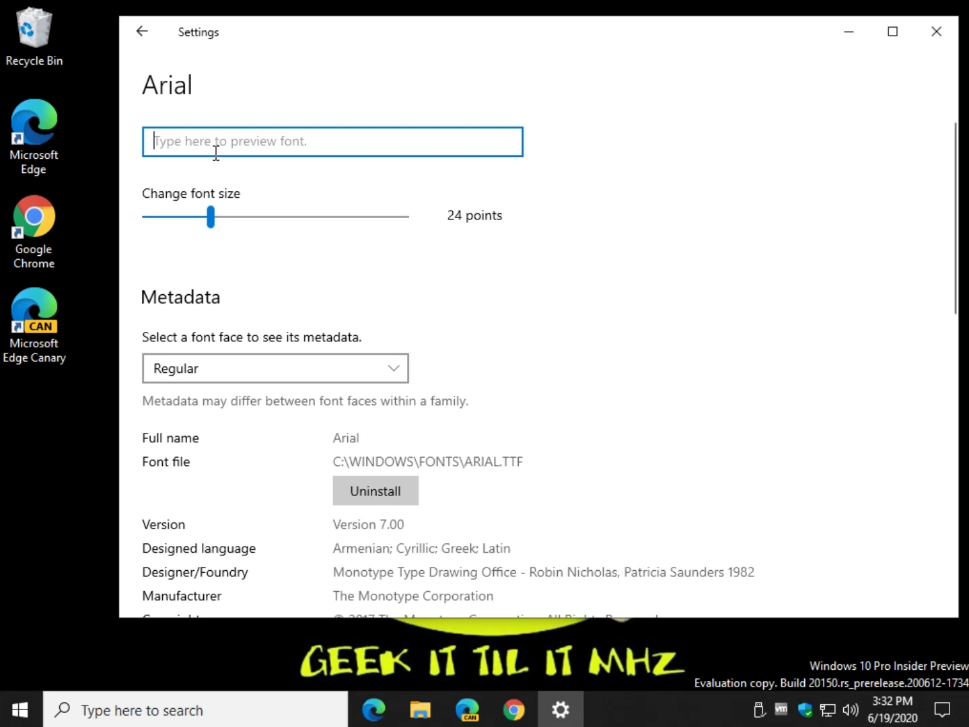
text(Maj)
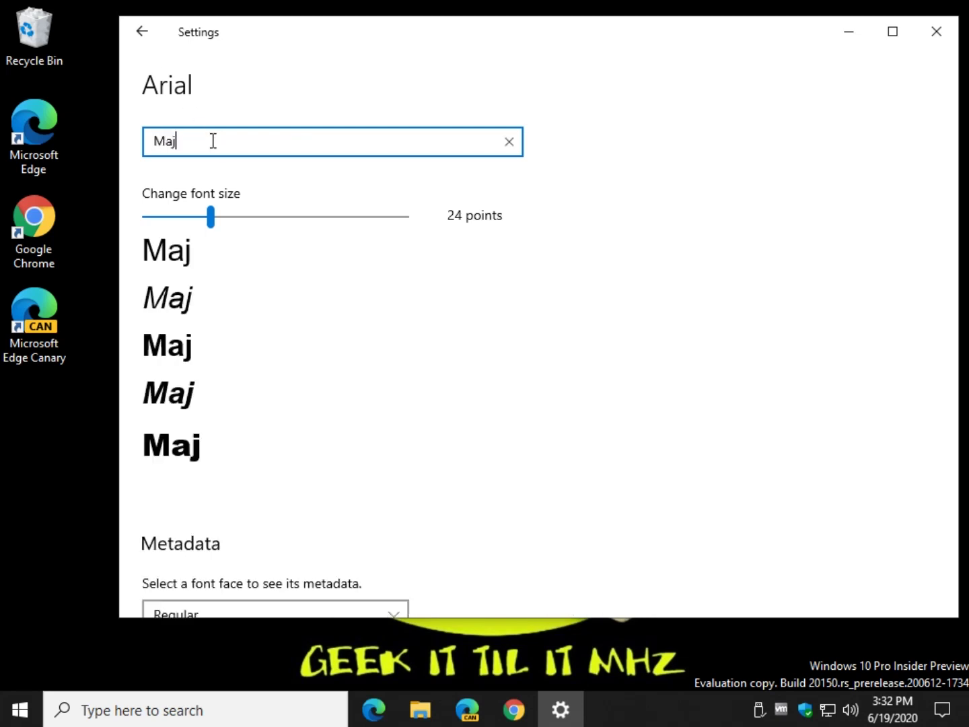
text(orGeeks)
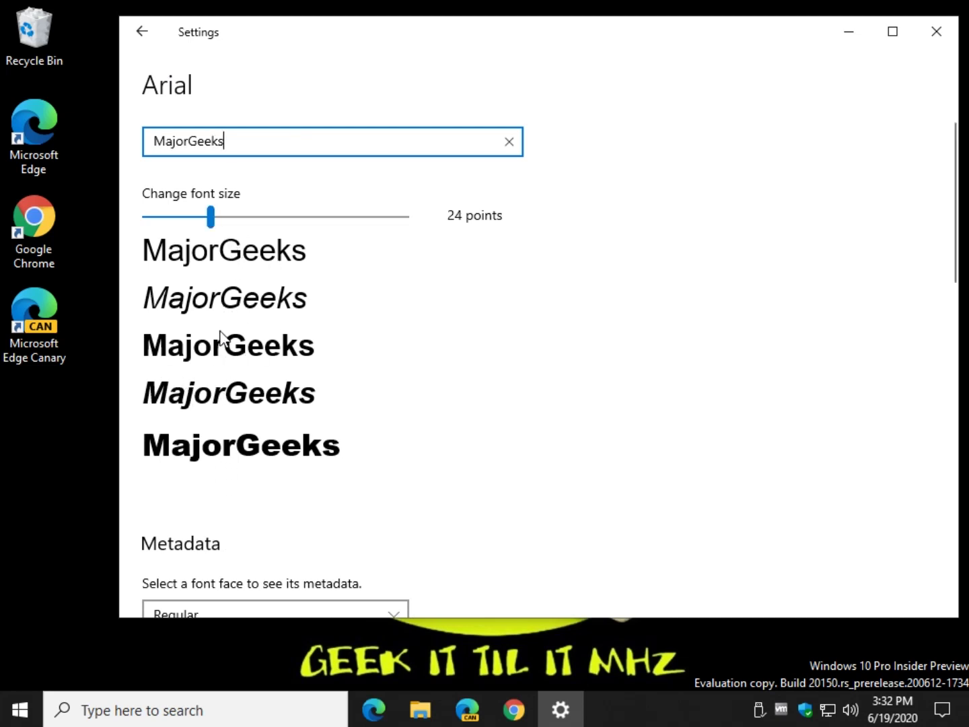
scroll(216, 452, down, 2)
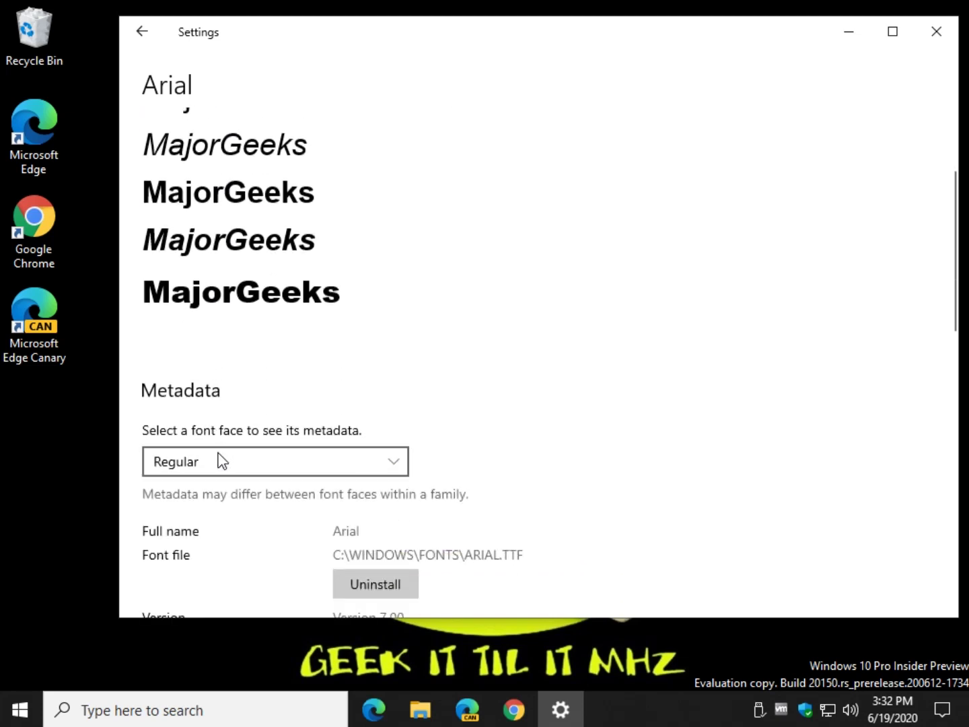
click(219, 459)
click(197, 493)
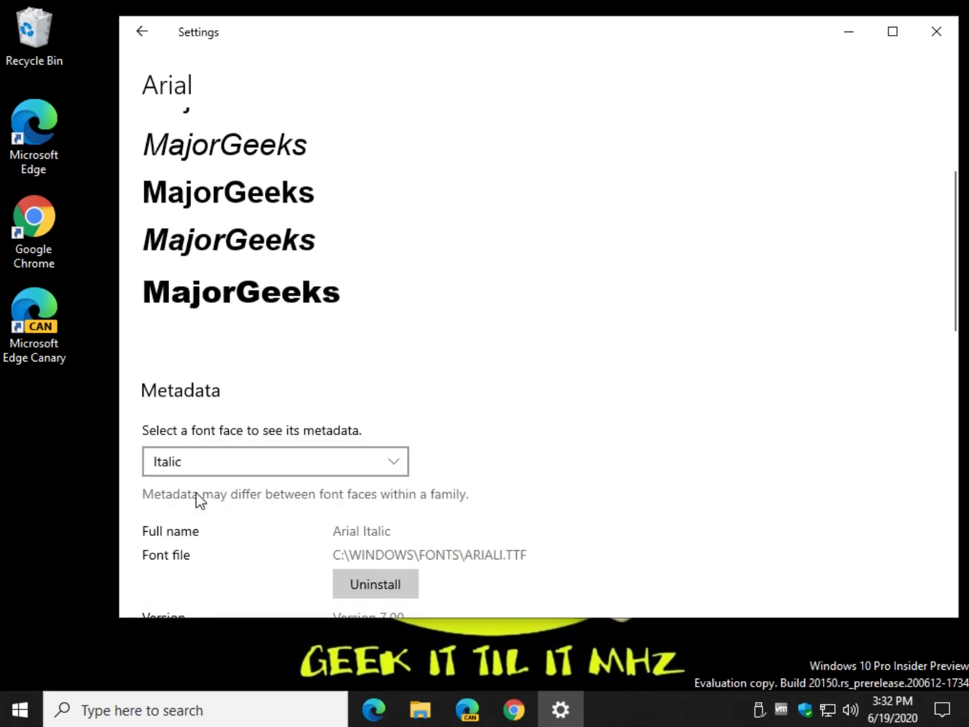
click(279, 465)
click(226, 516)
scroll(315, 130, up, 2)
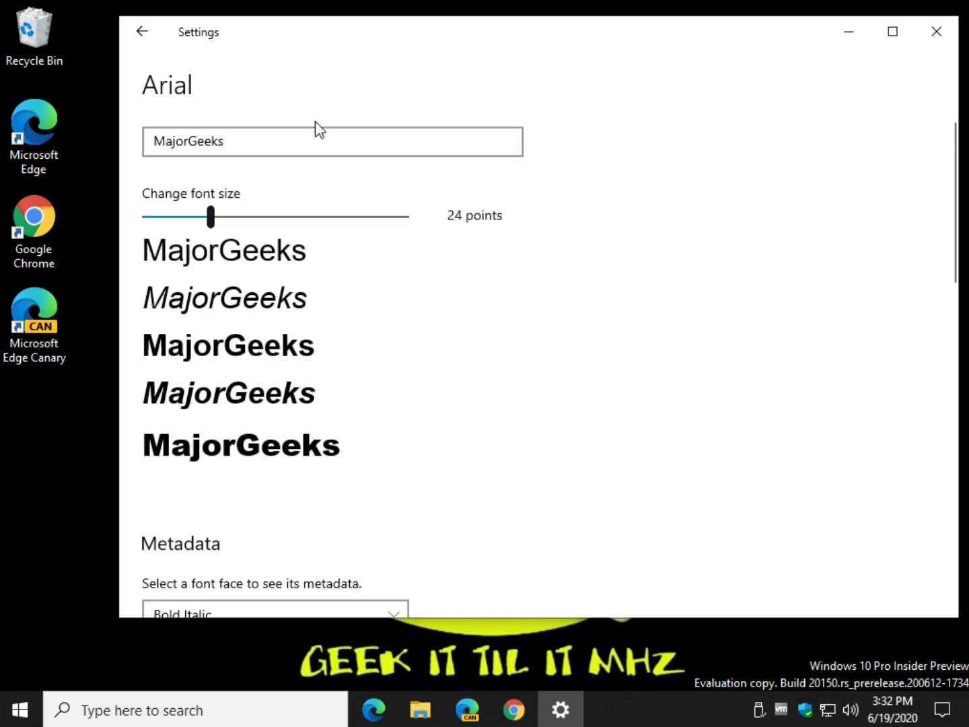
click(273, 138)
key(ctrl+a)
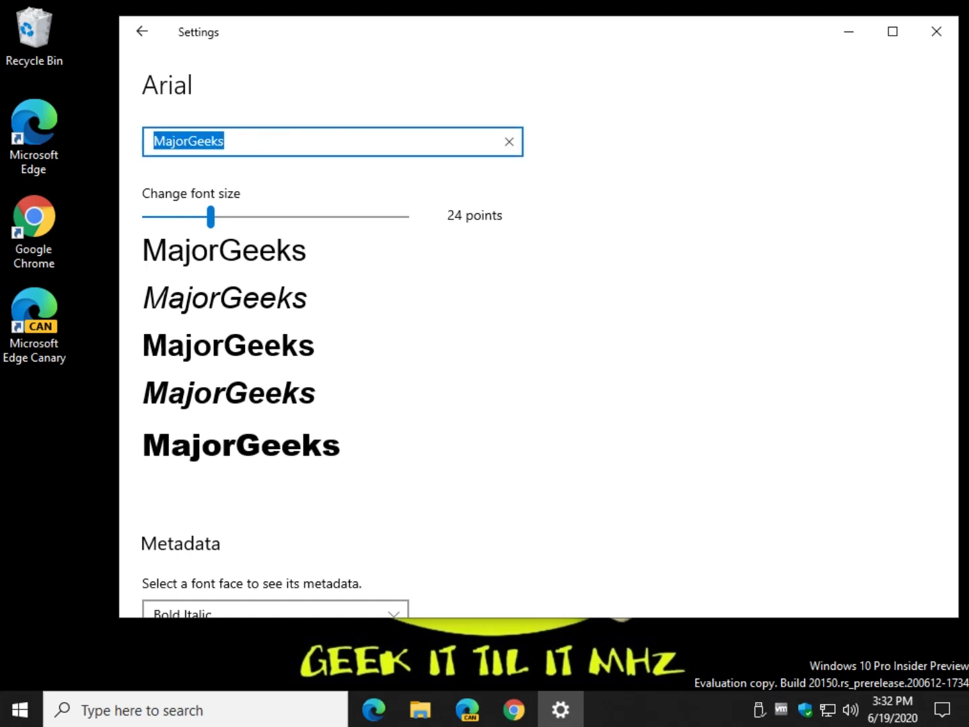
click(252, 135)
key(ctrl+a)
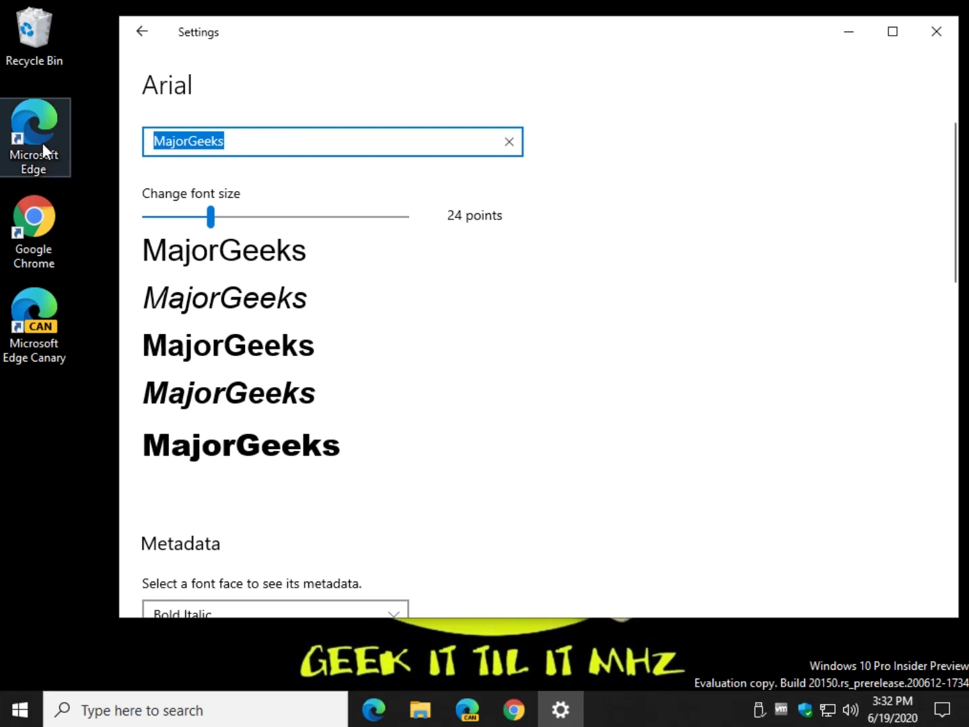
text(MajorGeeks)
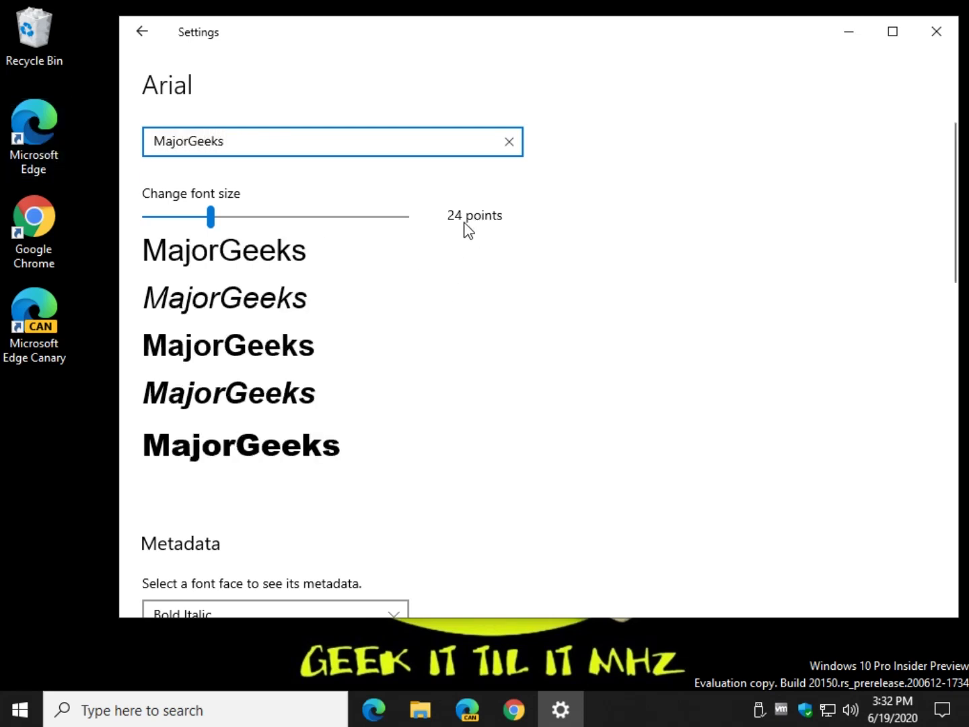
drag(209, 221, 166, 227)
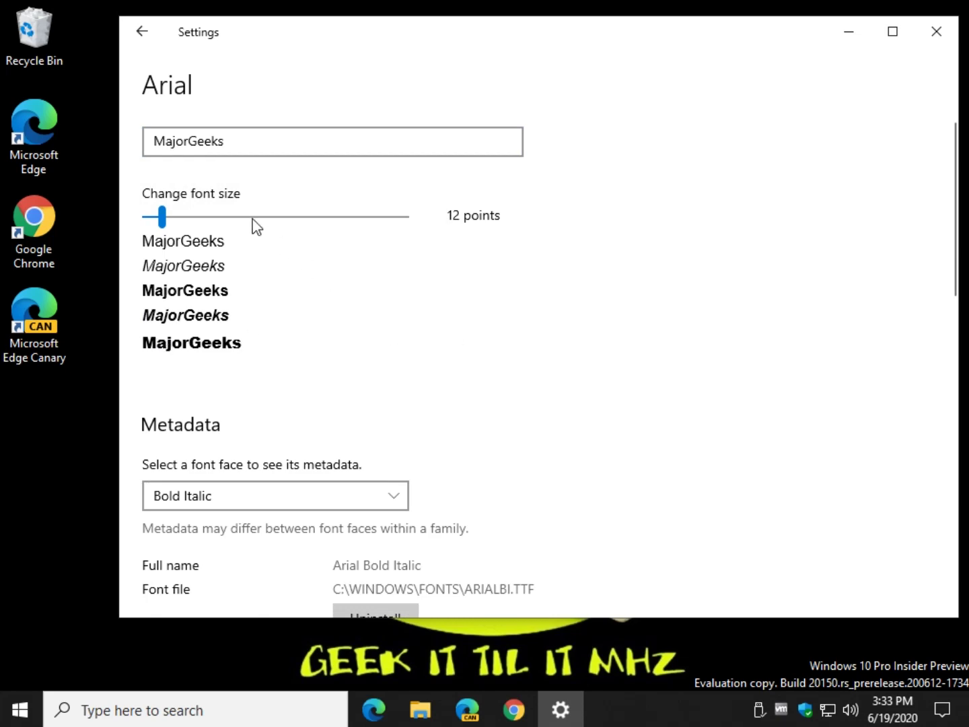
mouse_move(164, 221)
mouse_down()
mouse_move(378, 231)
mouse_move(150, 231)
mouse_up()
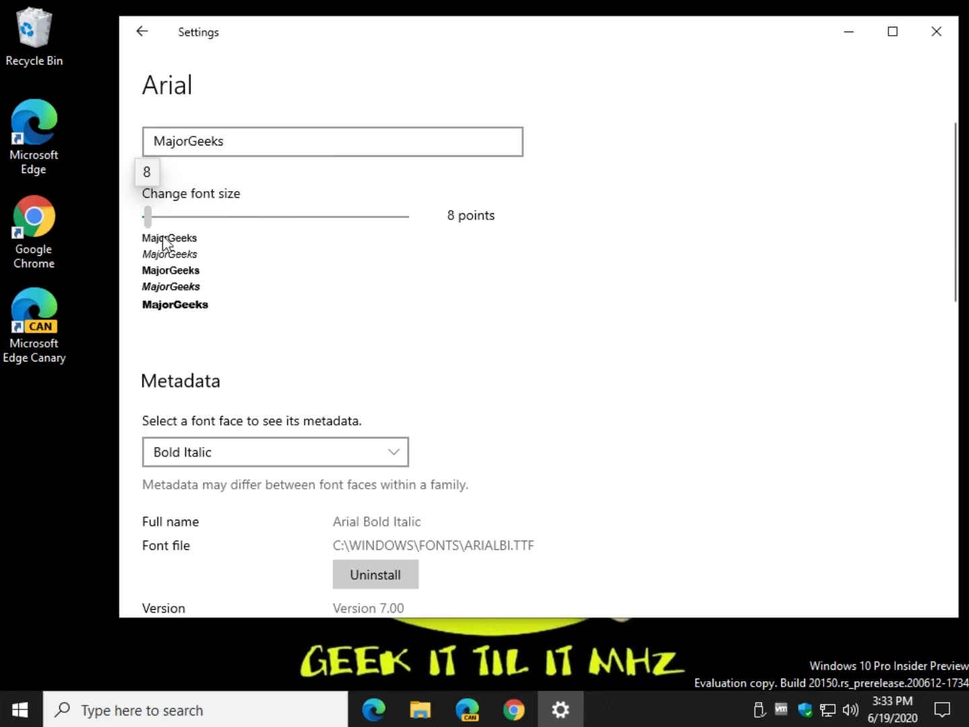
click(212, 216)
Step: Close the DaFont and 1001 Fonts tabs, leaving the MajorGeeks fonts article in Chrome
click(142, 32)
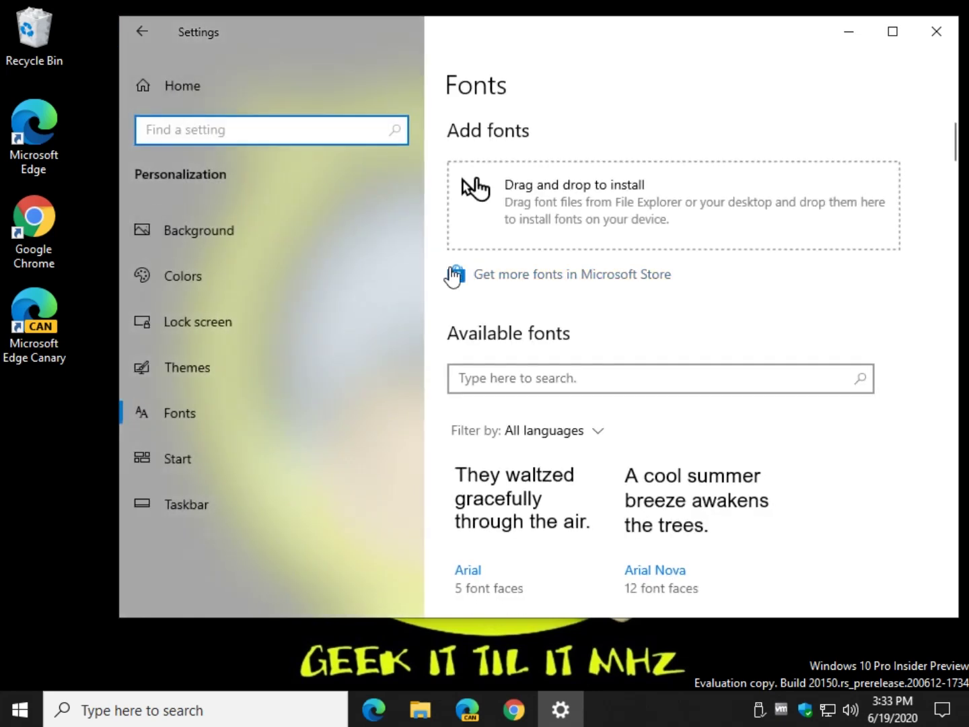
click(515, 710)
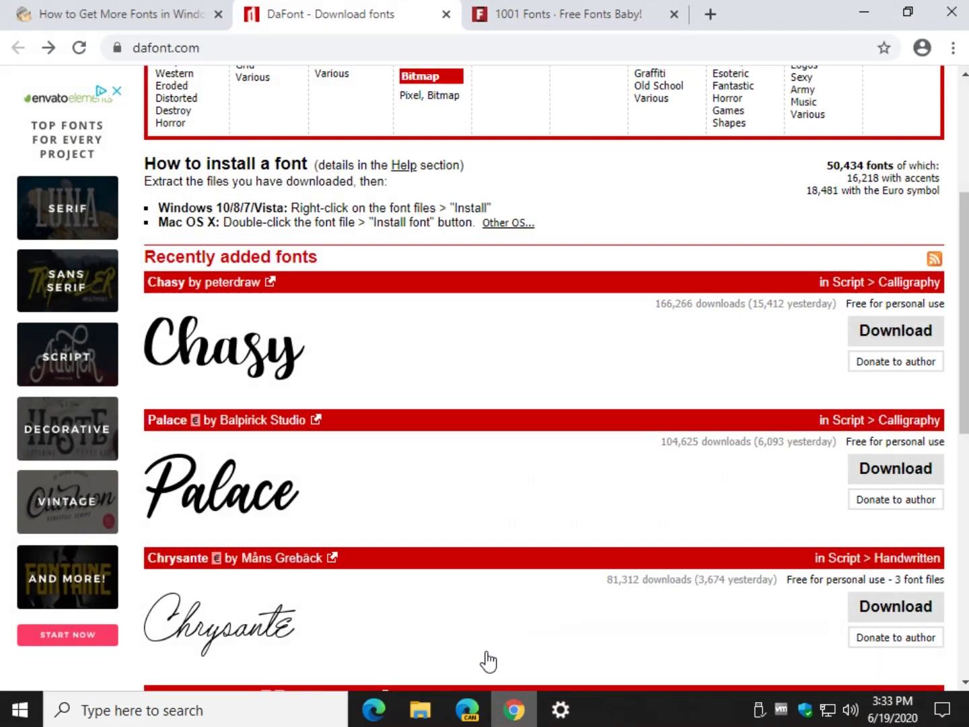
middle_click(353, 18)
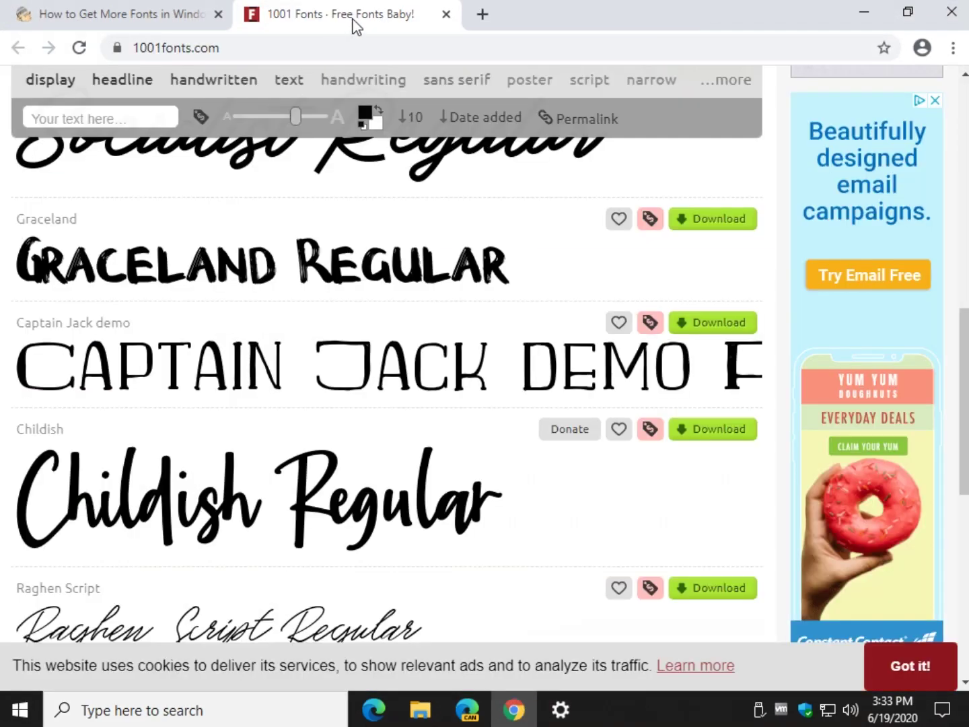
middle_click(353, 19)
scroll(582, 260, up, 3)
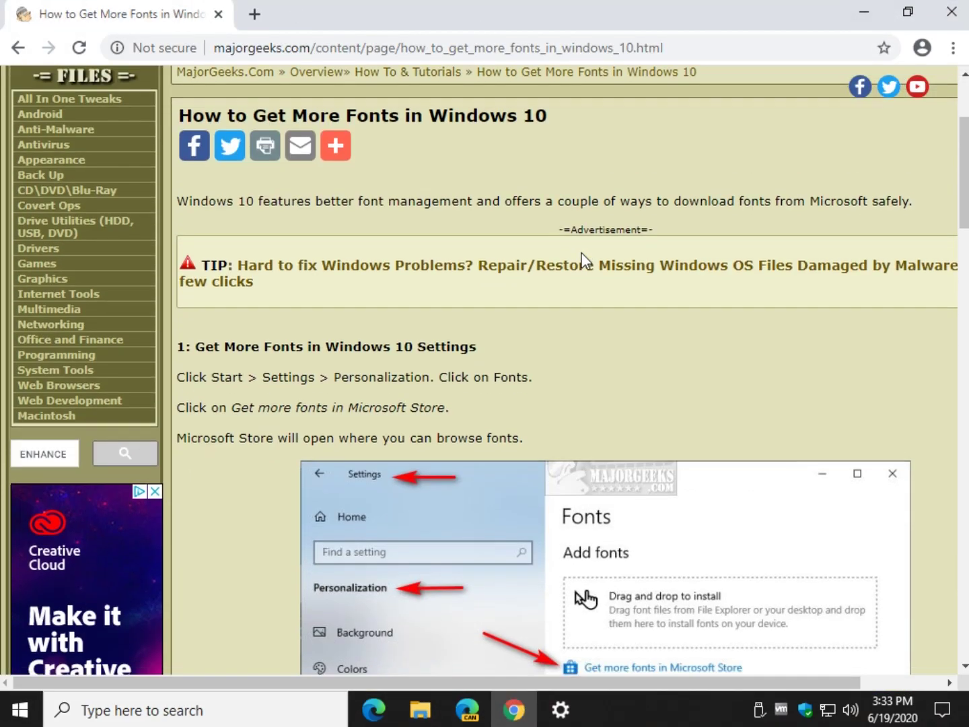
scroll(582, 260, down, 1)
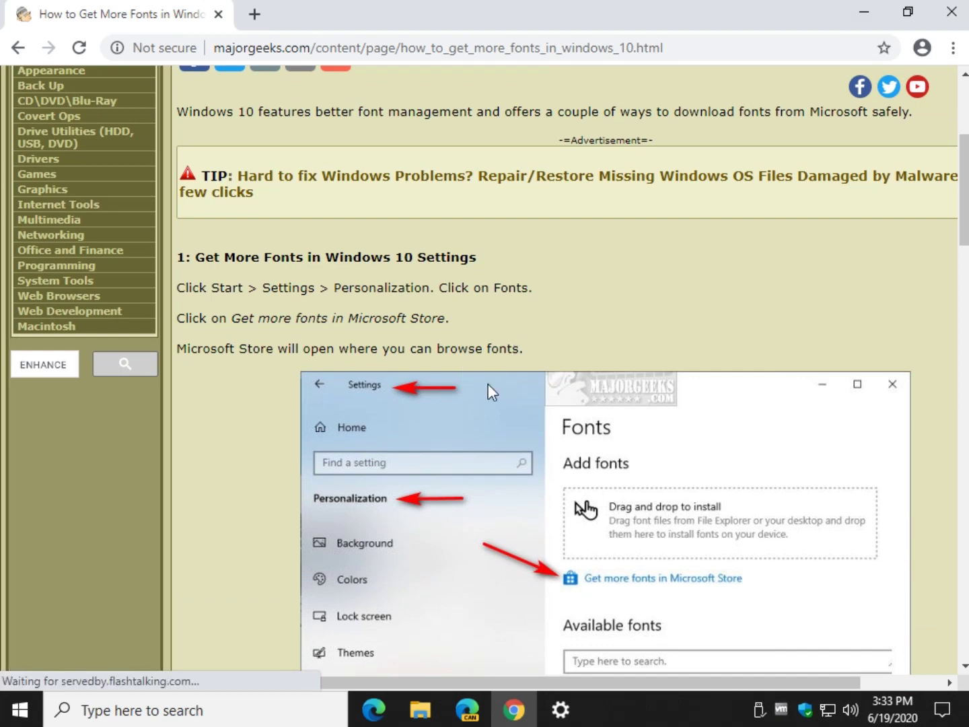